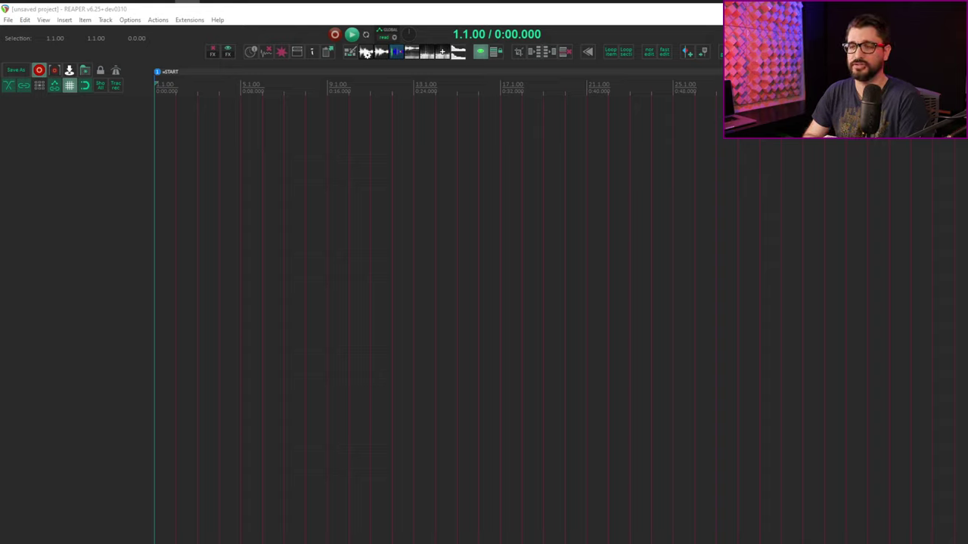
# Step: Look over the Extensions menu's startup action options, then close the menu
pyautogui.click(189, 20)
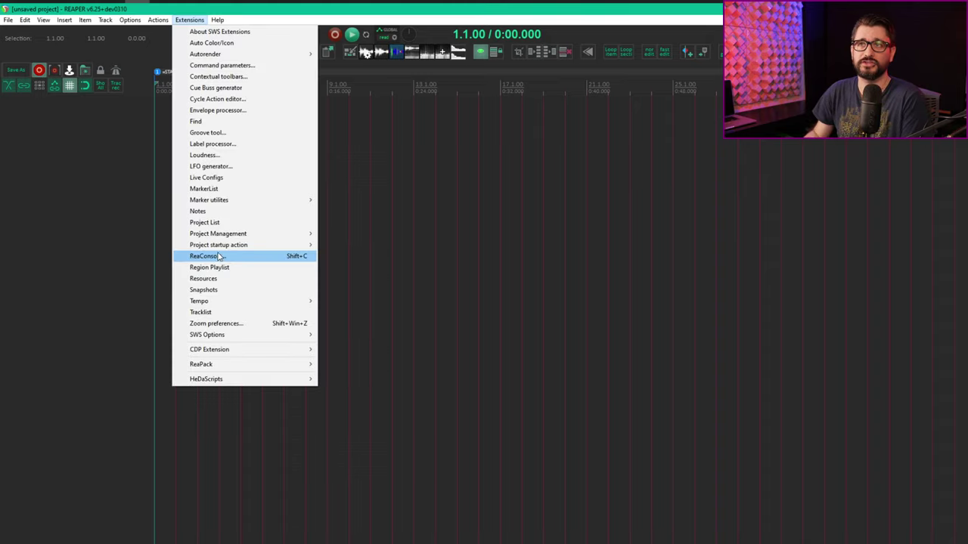
pyautogui.moveTo(218, 244)
pyautogui.press('Escape')
pyautogui.press('Escape')
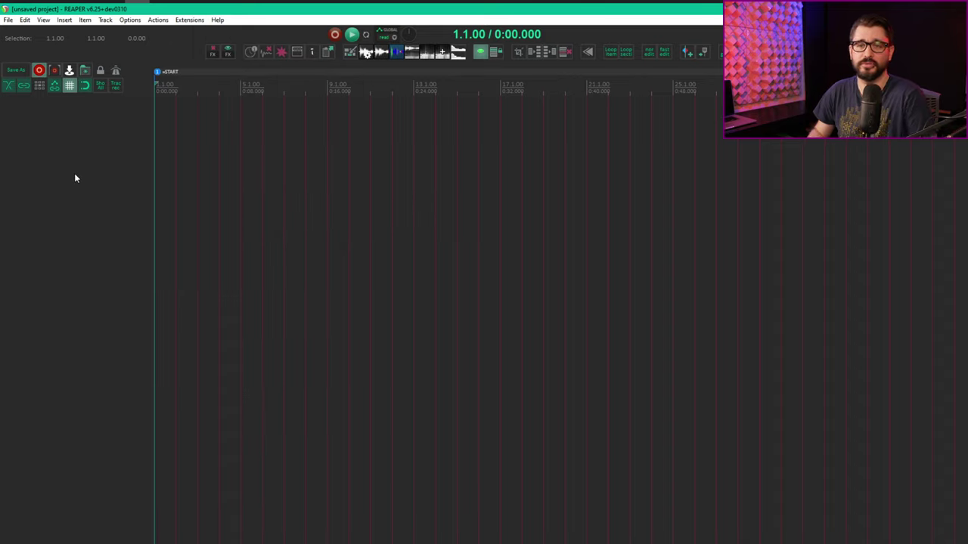
# Step: Filter the Actions list by 'startup' and step through the SWS set, clear and show startup actions
pyautogui.hotkey('shift', '/')
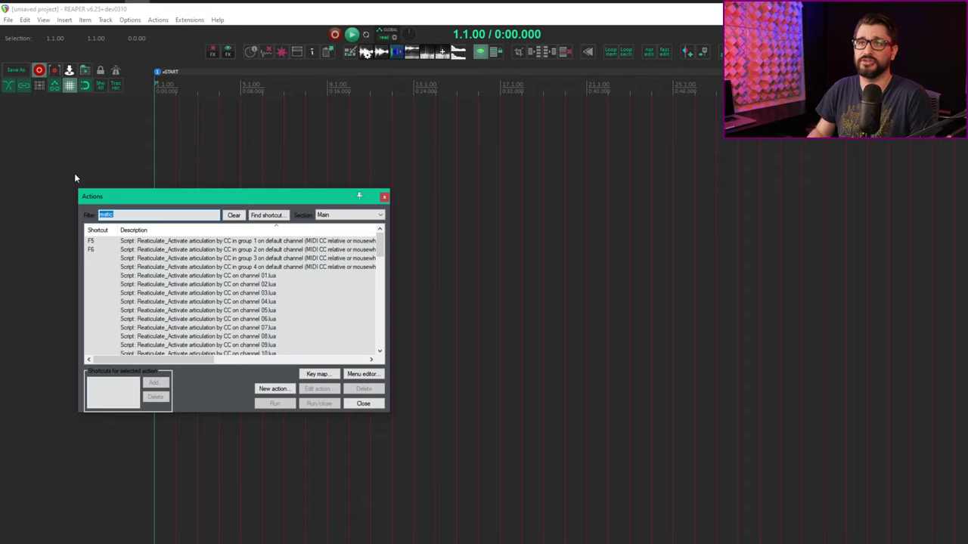
pyautogui.write('t')
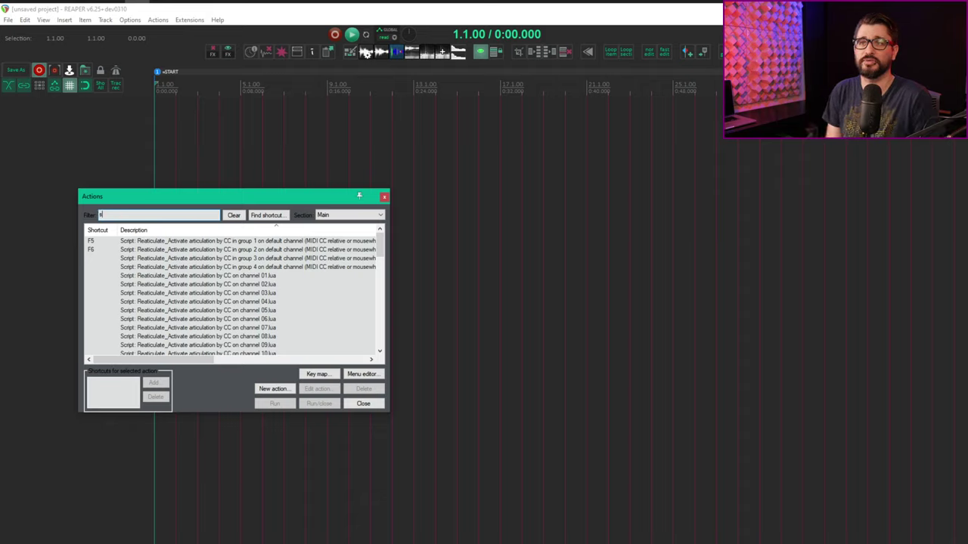
pyautogui.write('tartup')
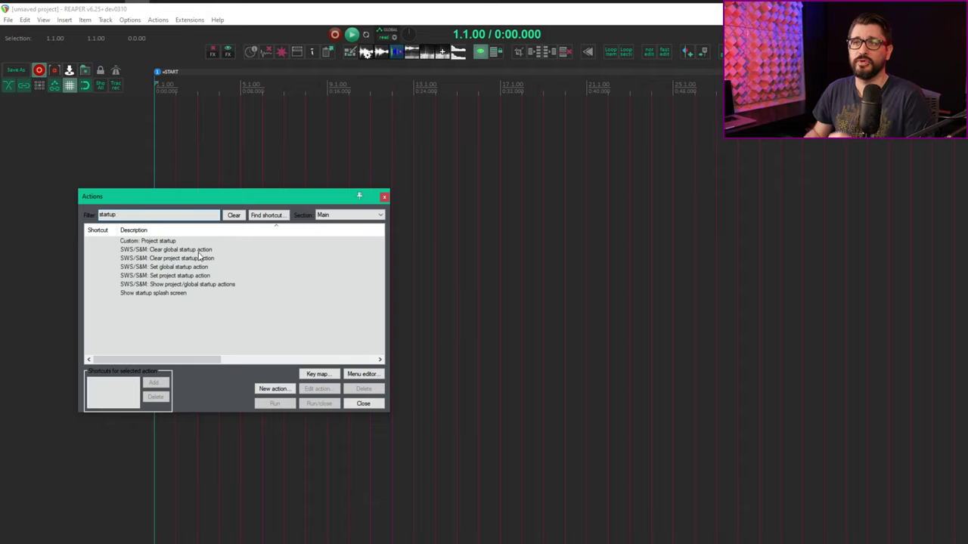
pyautogui.click(224, 250)
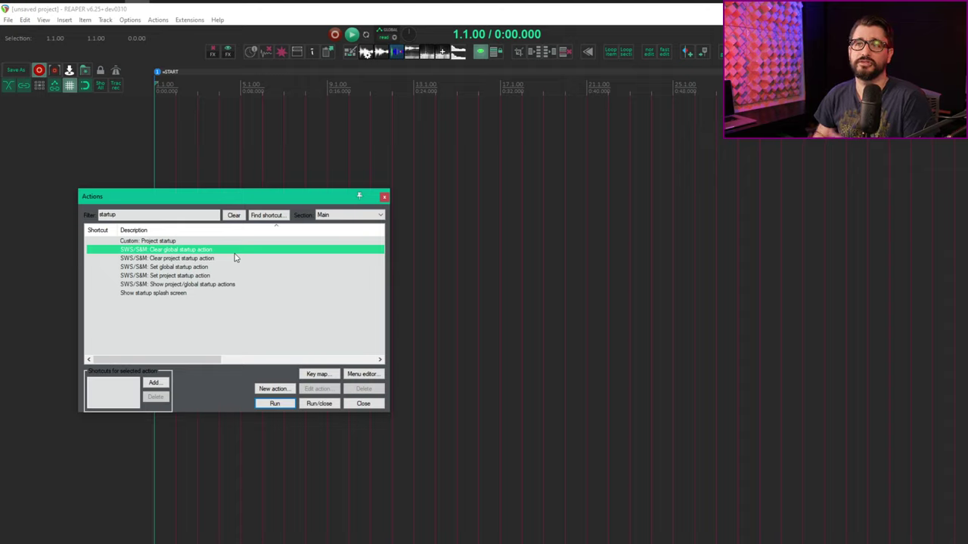
pyautogui.click(235, 258)
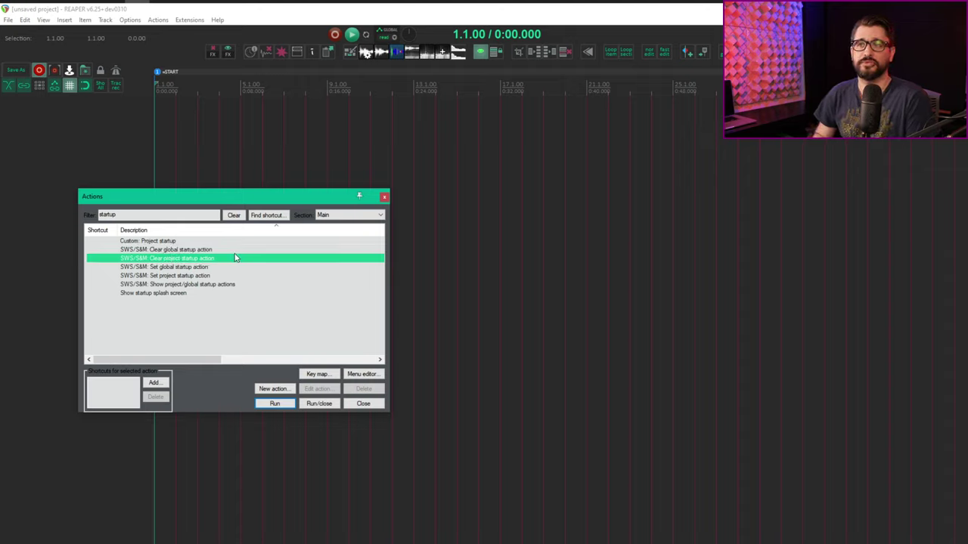
pyautogui.press('Down')
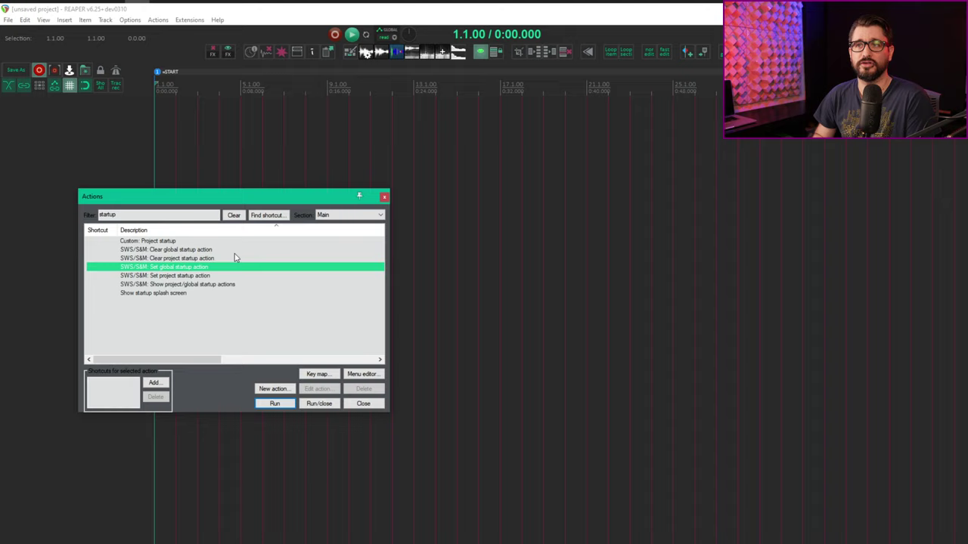
pyautogui.press('Down')
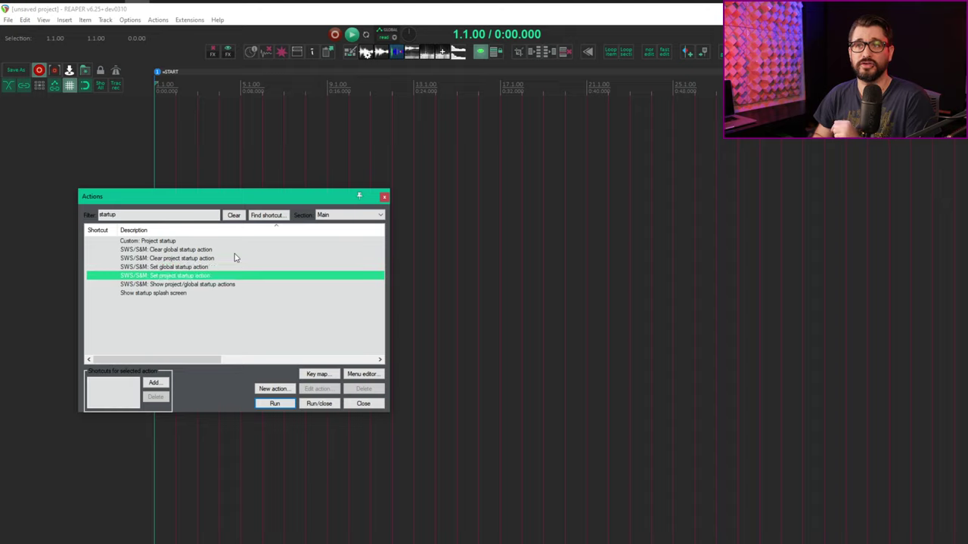
pyautogui.press('Down')
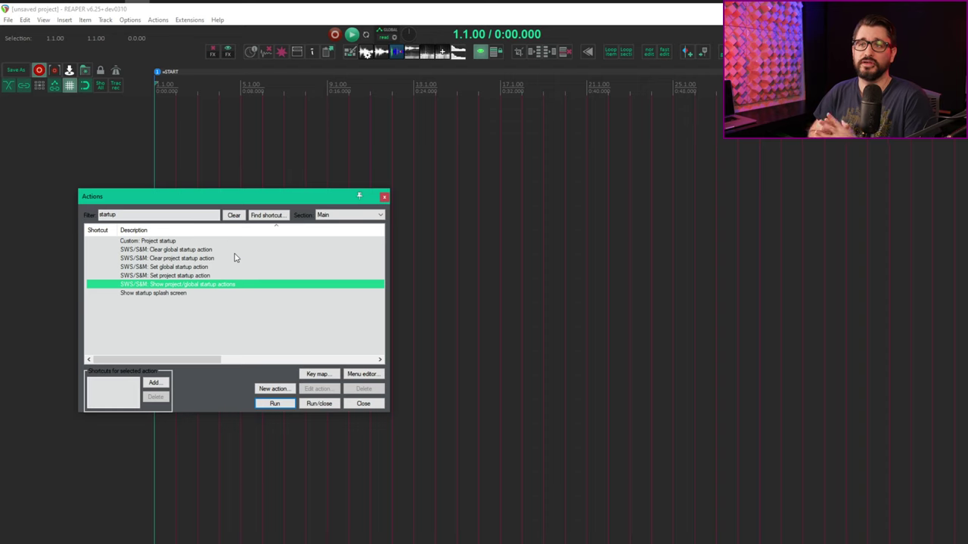
pyautogui.press('Up')
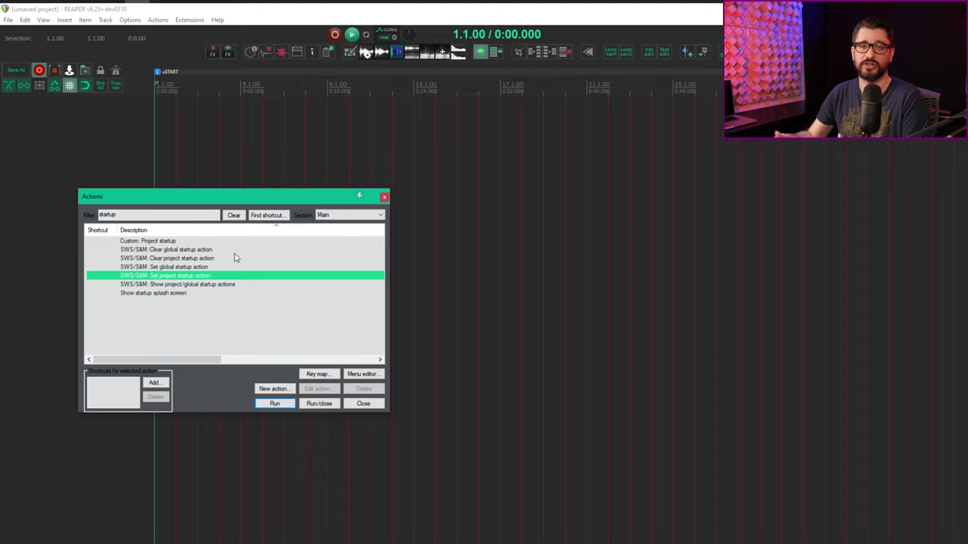
# Step: Filter actions by 'screenset' and copy the command ID of Screenset: Load window set #01
pyautogui.click(177, 215)
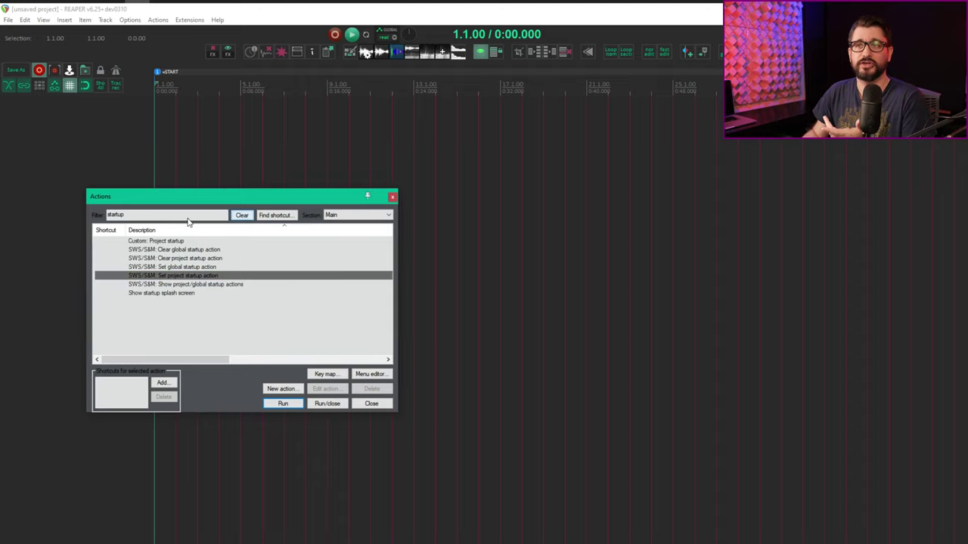
pyautogui.press('BackSpace')
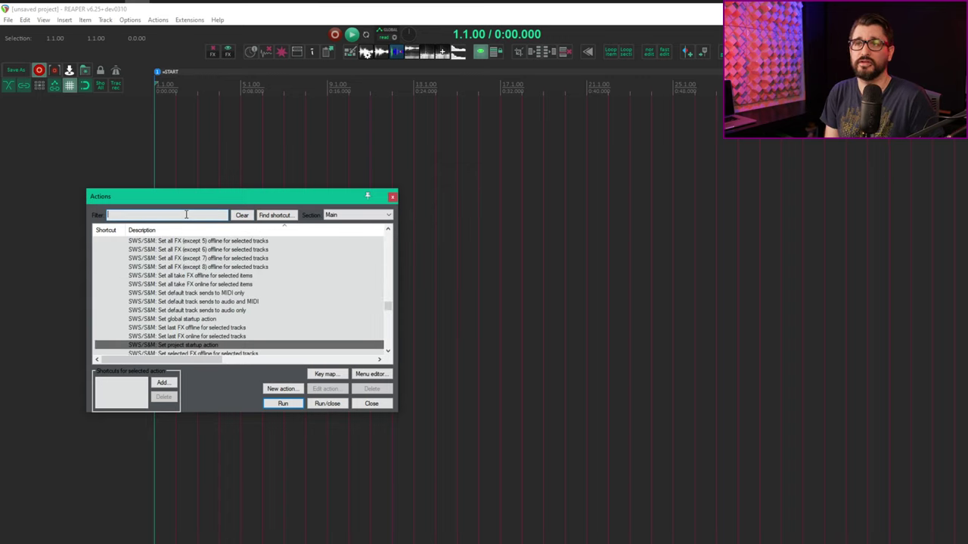
pyautogui.write('screenset')
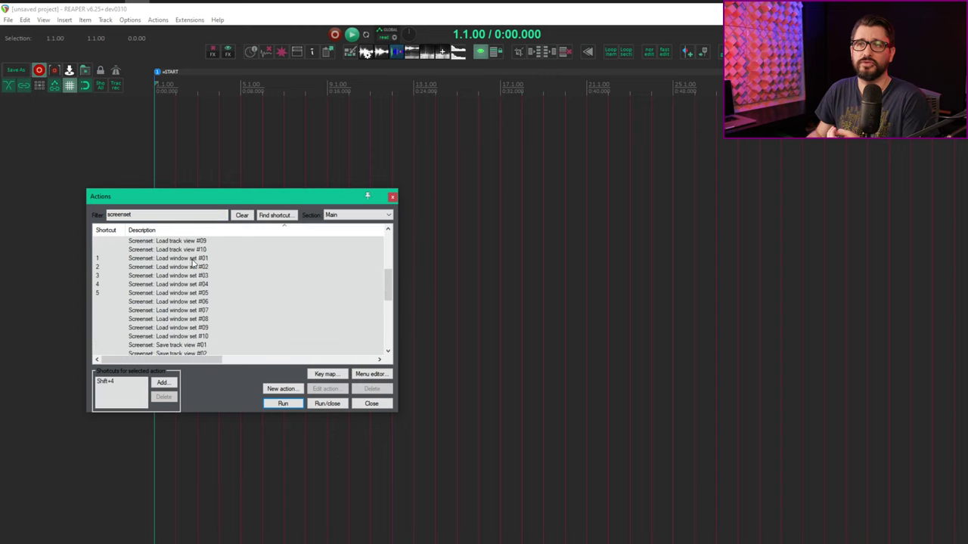
pyautogui.click(194, 261)
pyautogui.rightClick(212, 259)
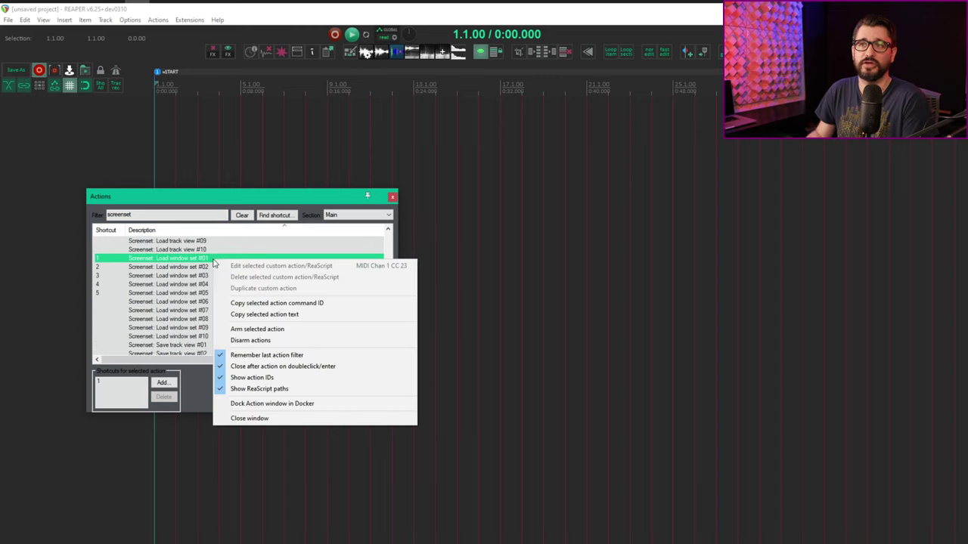
pyautogui.click(306, 303)
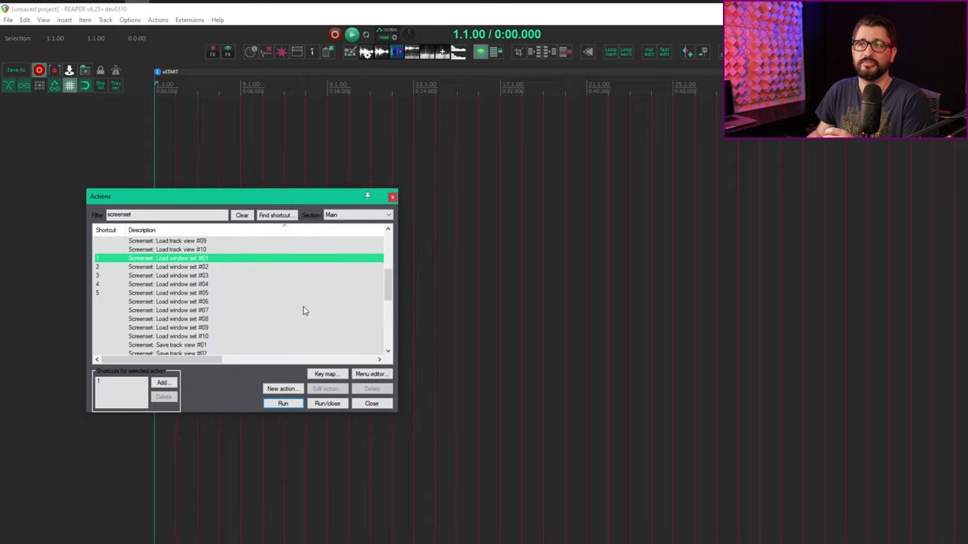
# Step: Refilter the list by 'startup' and select SWS/S&M: Set project startup action
pyautogui.doubleClick(195, 217)
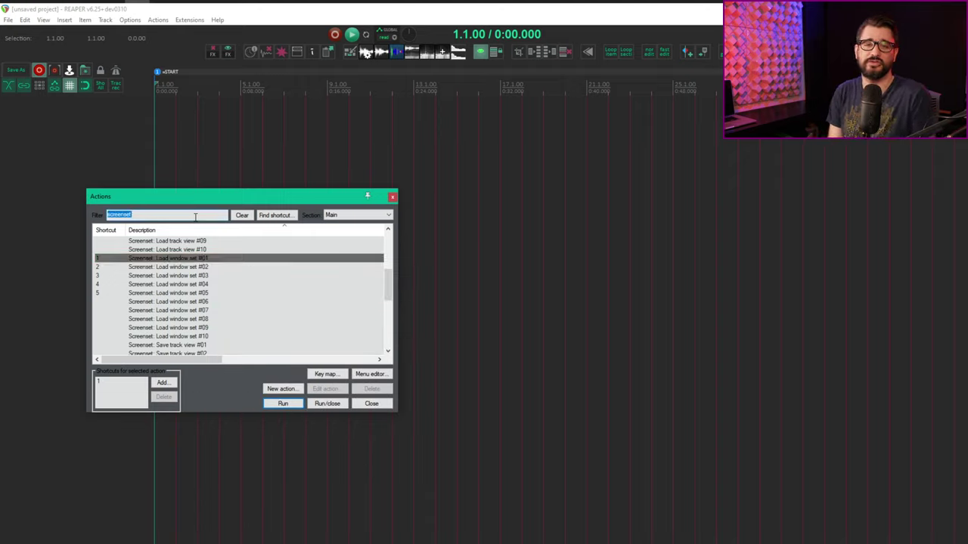
pyautogui.write('4')
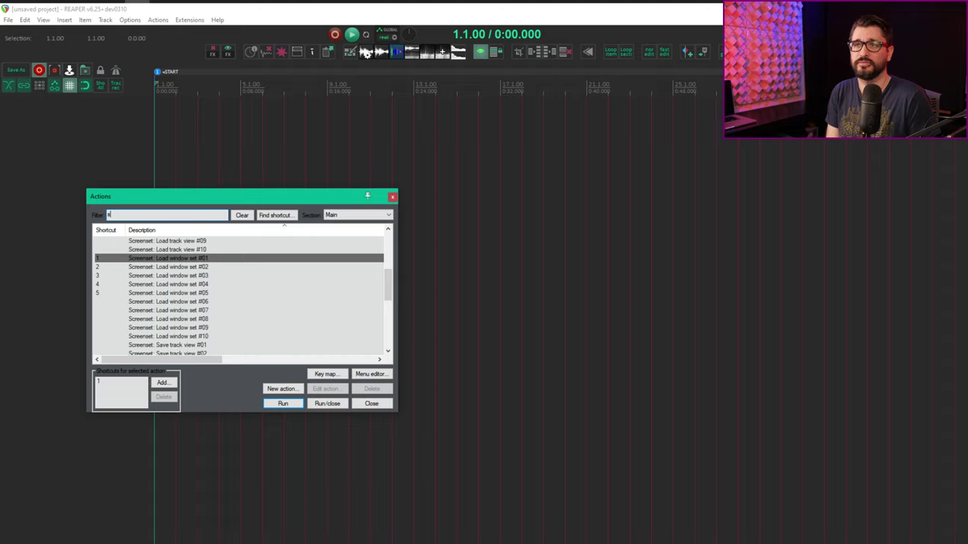
pyautogui.write('tartup')
pyautogui.click(200, 277)
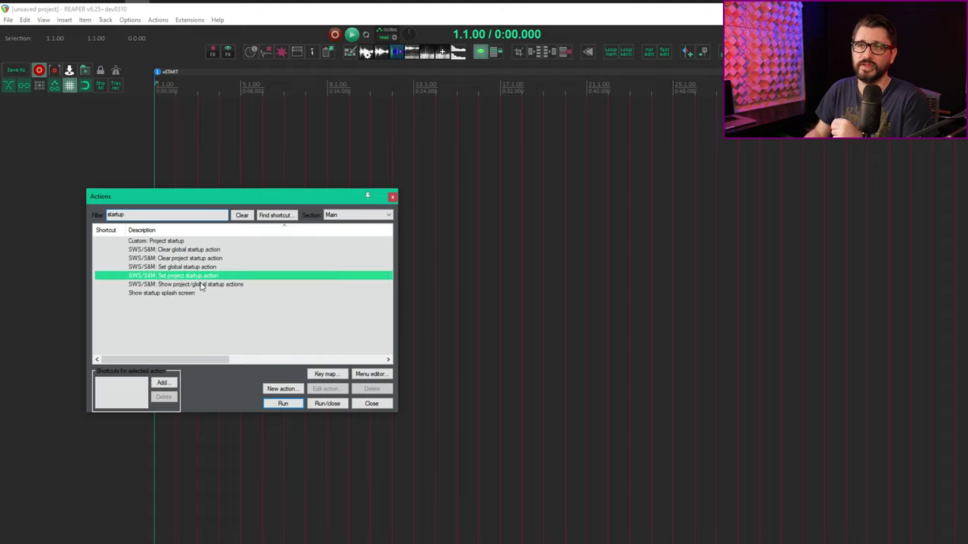
# Step: Run Set project startup action with pasted command ID 40454, then confirm the message
pyautogui.click(283, 404)
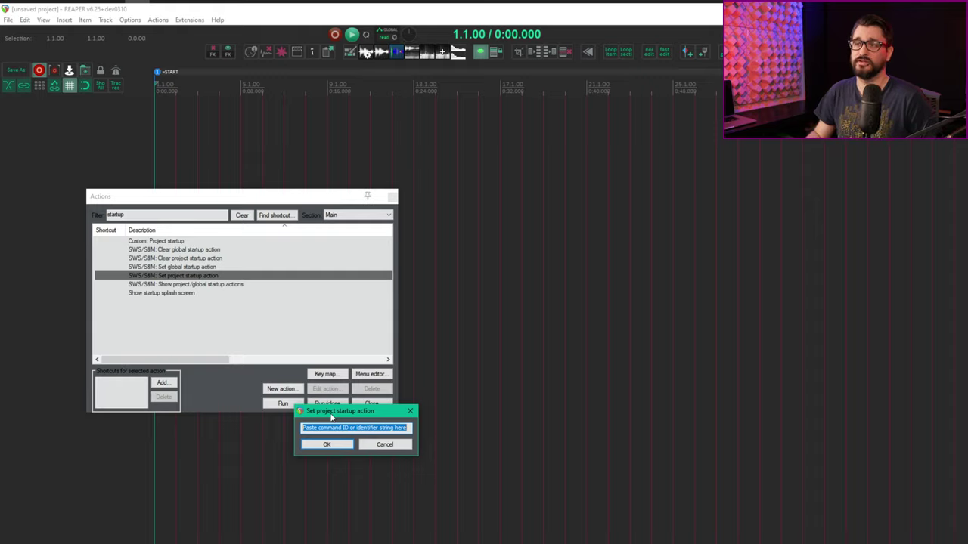
pyautogui.hotkey('ctrl', 'v')
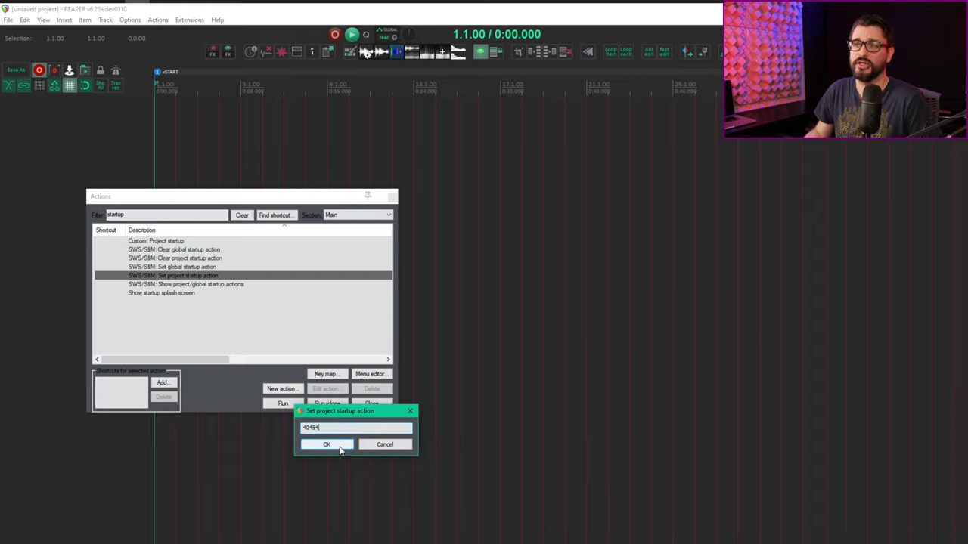
pyautogui.click(340, 445)
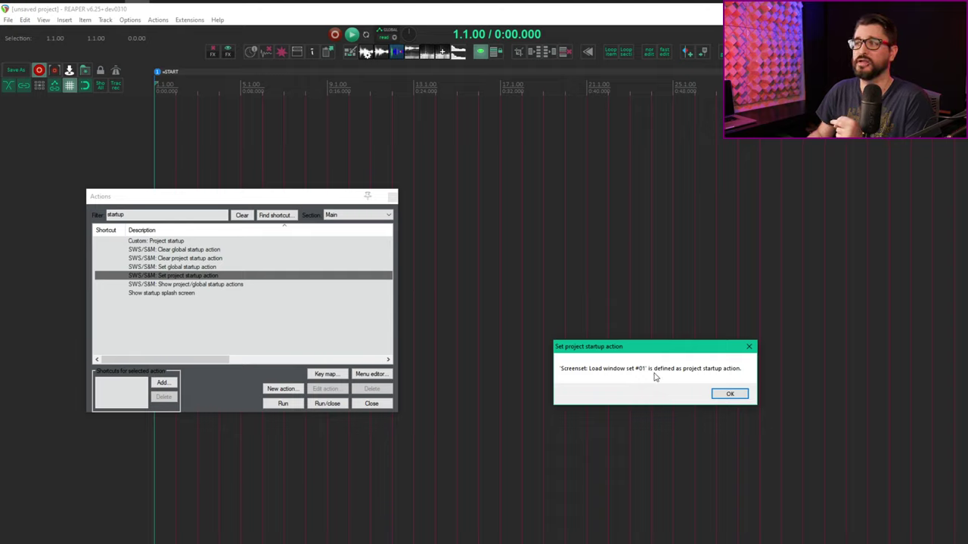
pyautogui.click(720, 390)
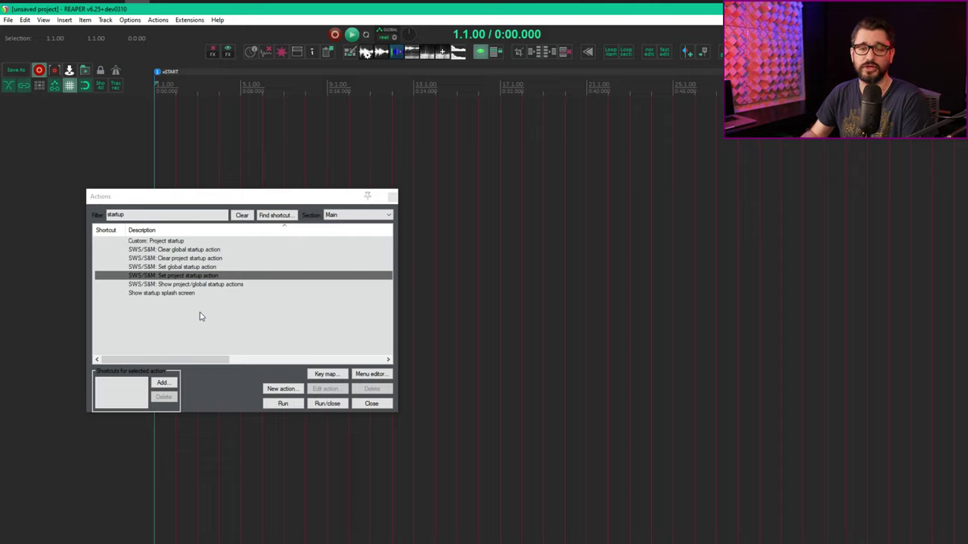
# Step: Open Custom: Project startup in the action editor and select its Go to start of project step
pyautogui.click(194, 242)
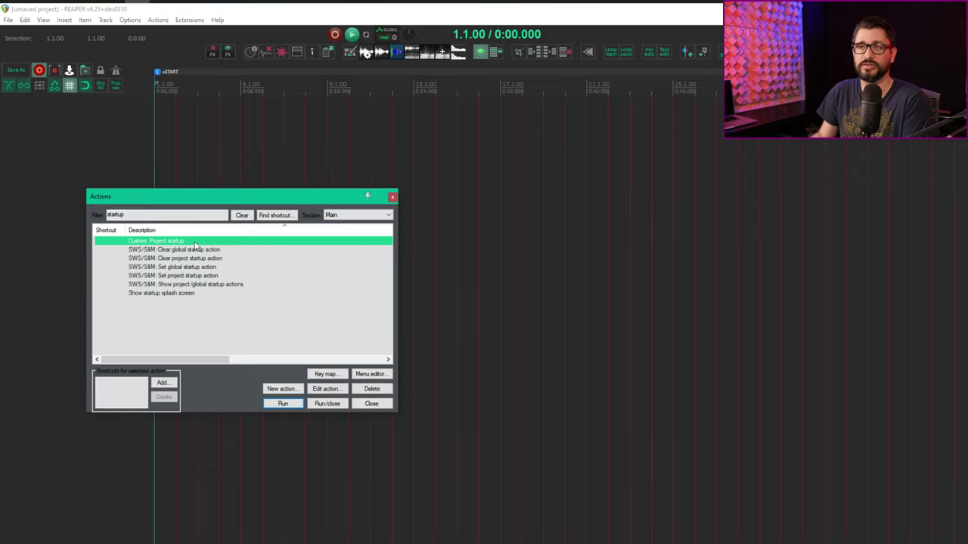
pyautogui.click(338, 389)
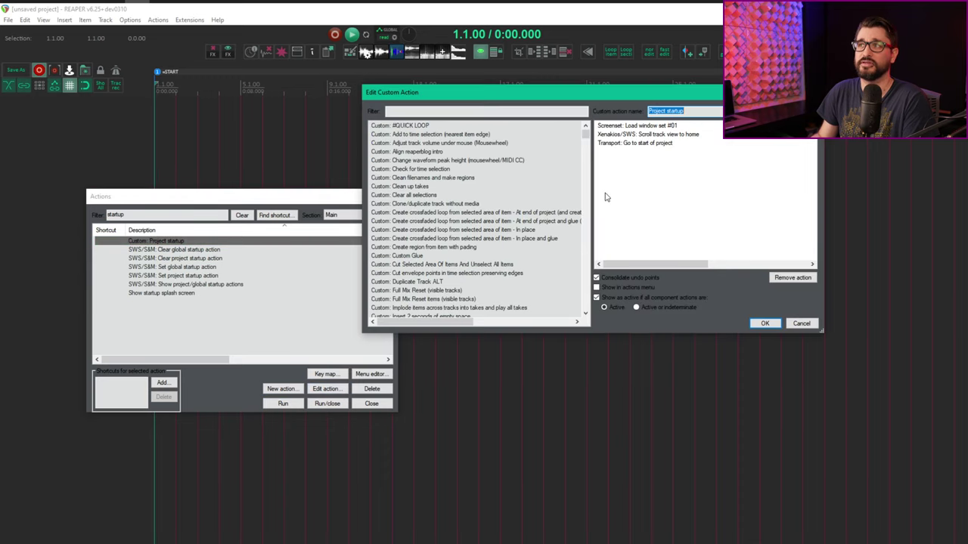
pyautogui.moveTo(542, 96); pyautogui.dragTo(381, 253)
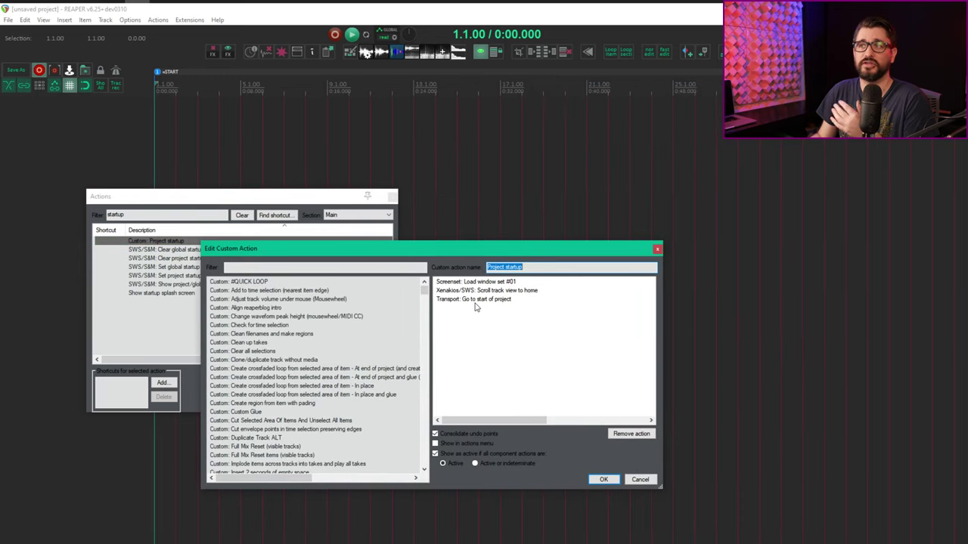
pyautogui.click(484, 300)
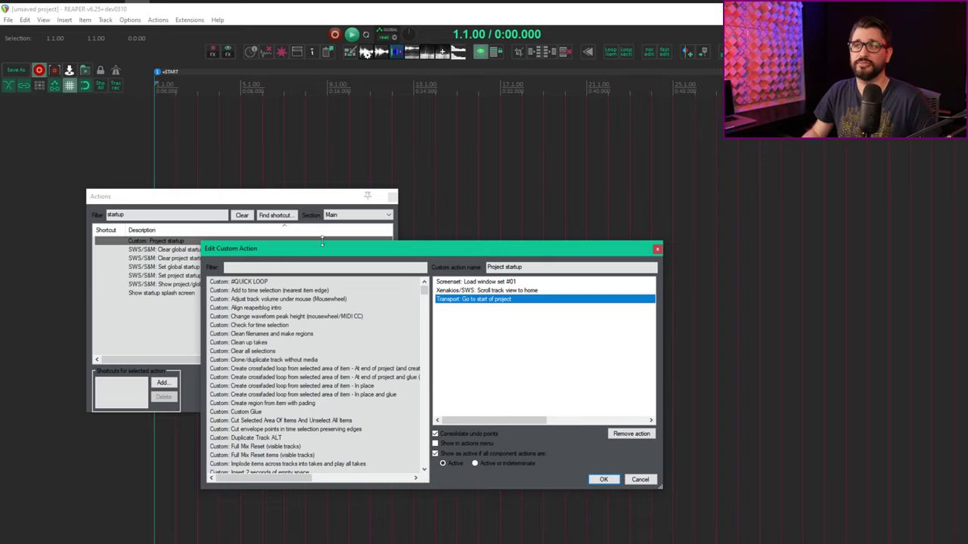
# Step: Cancel the action editor, load the Default project template, then select Show project/global startup actions
pyautogui.click(639, 480)
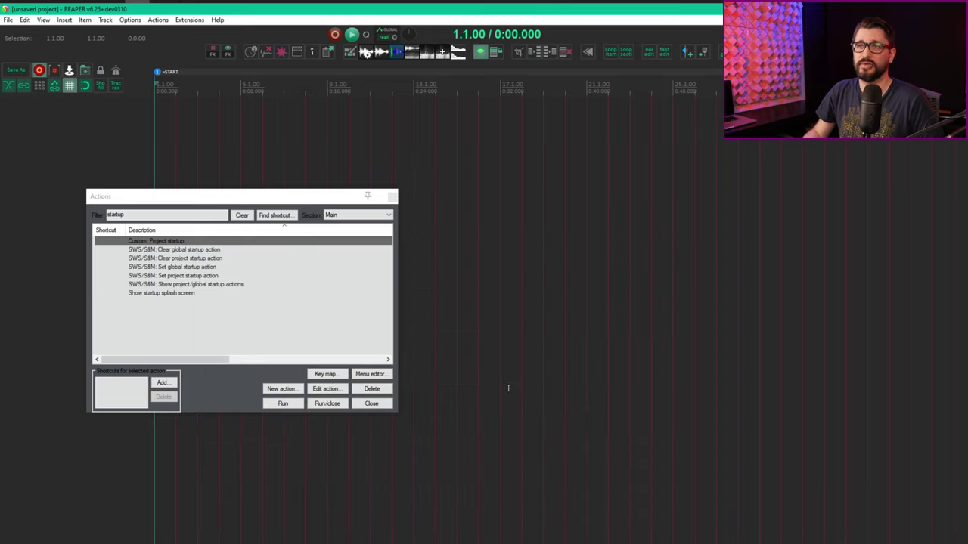
pyautogui.click(9, 21)
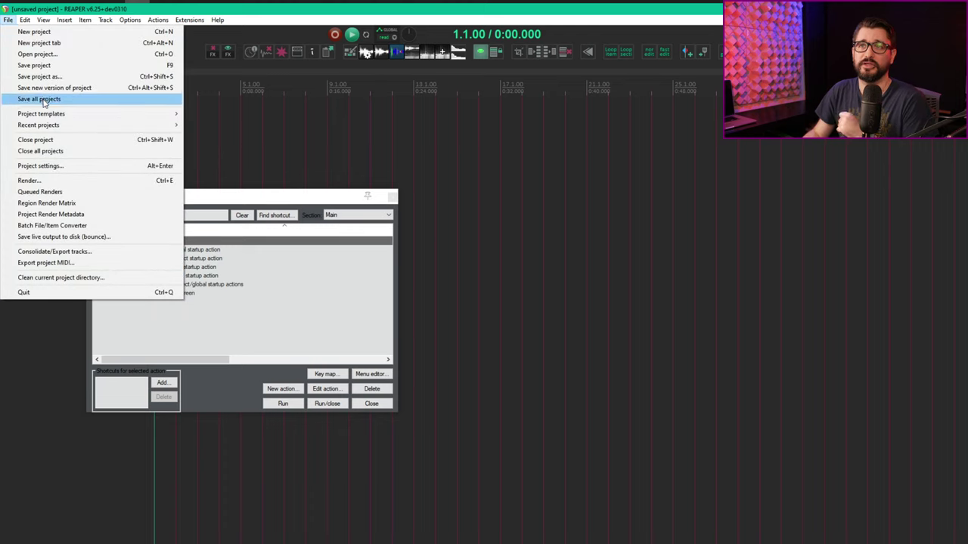
pyautogui.moveTo(64, 117)
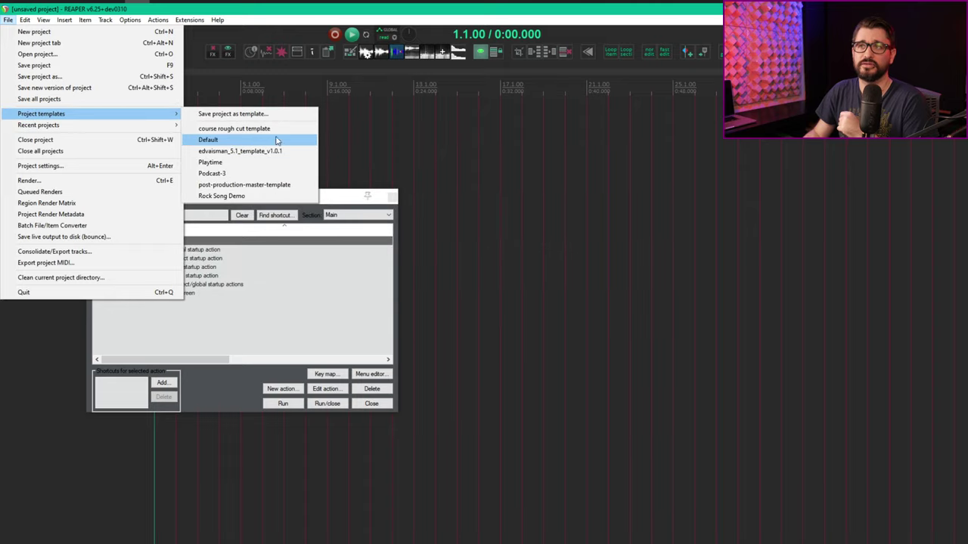
pyautogui.click(276, 141)
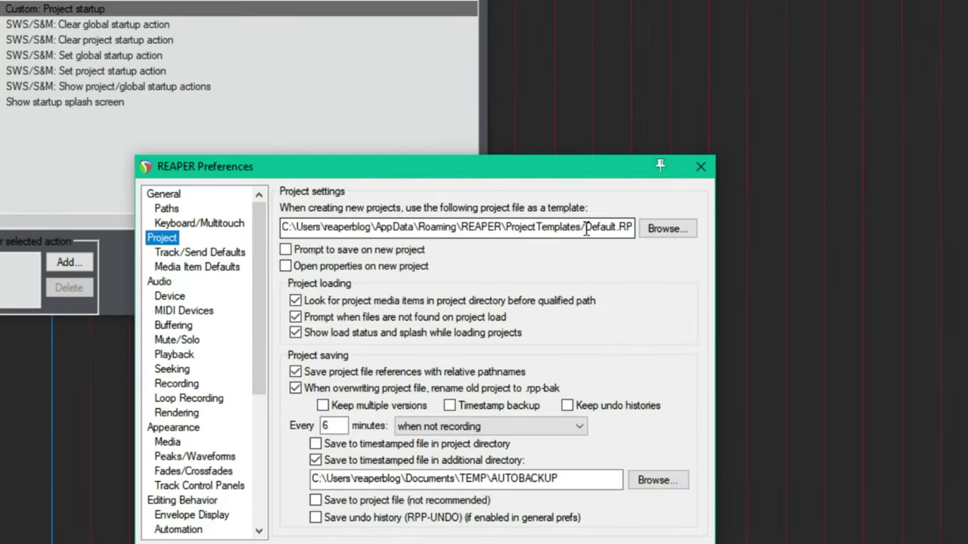
pyautogui.moveTo(584, 228); pyautogui.dragTo(640, 249)
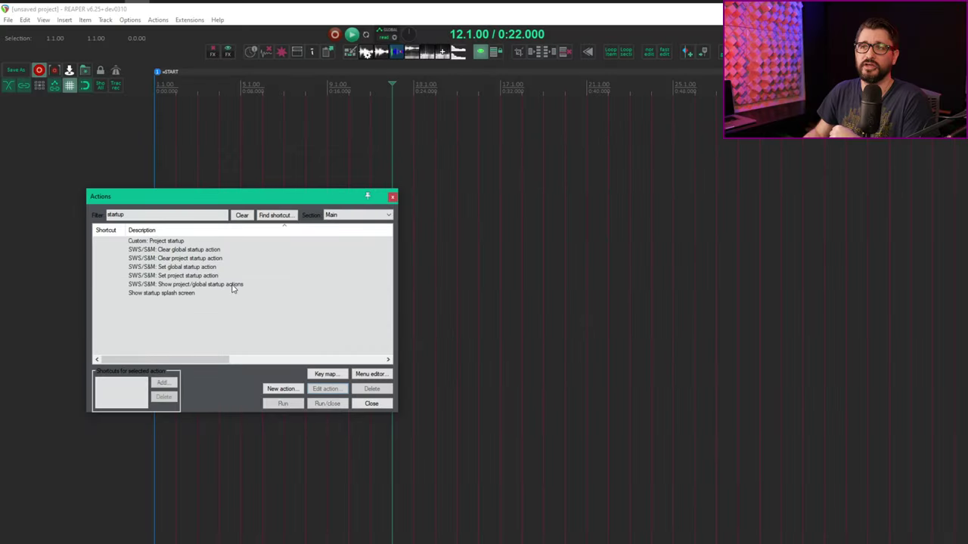
pyautogui.click(231, 285)
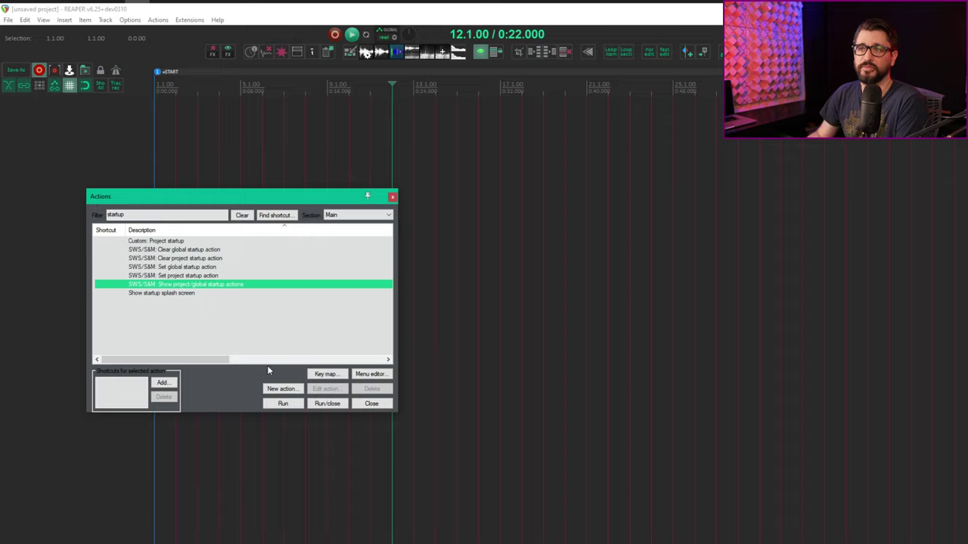
# Step: Run Show project/global startup actions, dismiss its report, and switch to File Explorer
pyautogui.click(285, 404)
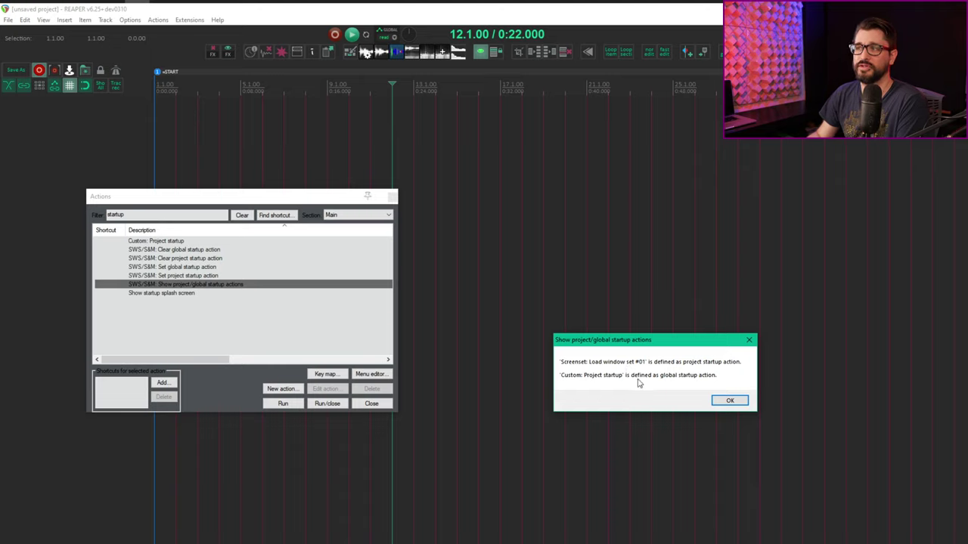
pyautogui.click(729, 401)
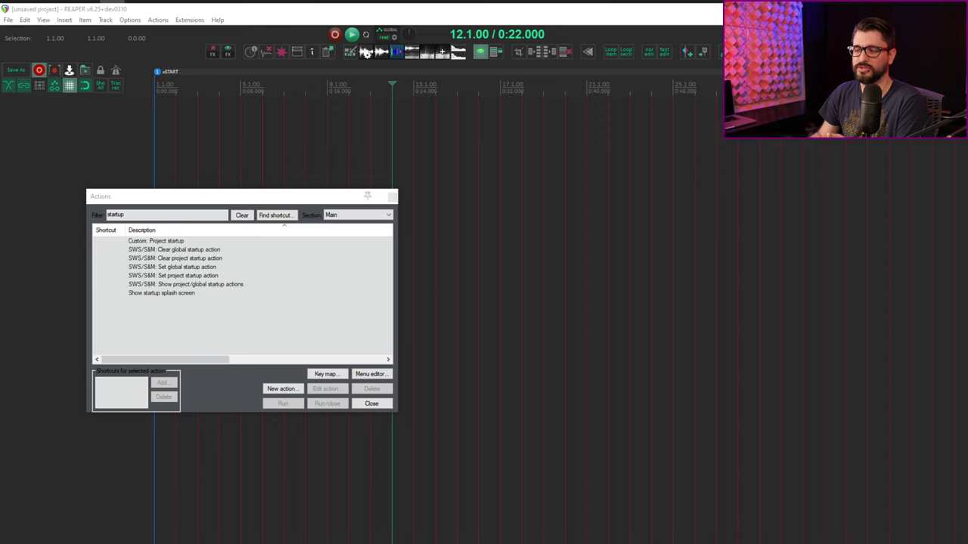
pyautogui.hotkey('alt', 'Tab')
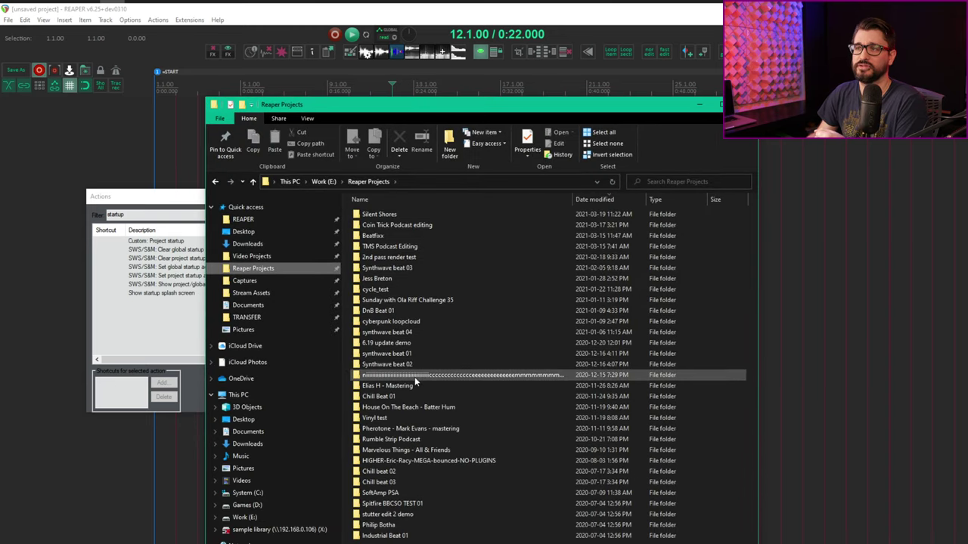
# Step: Open '1440p 2020 Video tutorial edit template.RPP' from Video Projects > '---- 2019 Video tutorial edit template'
pyautogui.click(252, 256)
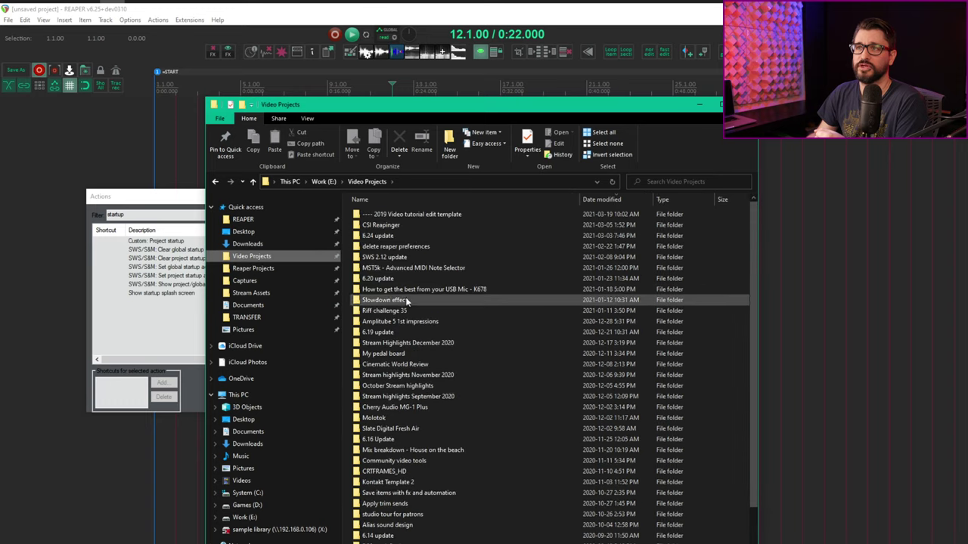
pyautogui.doubleClick(435, 215)
pyautogui.click(363, 249)
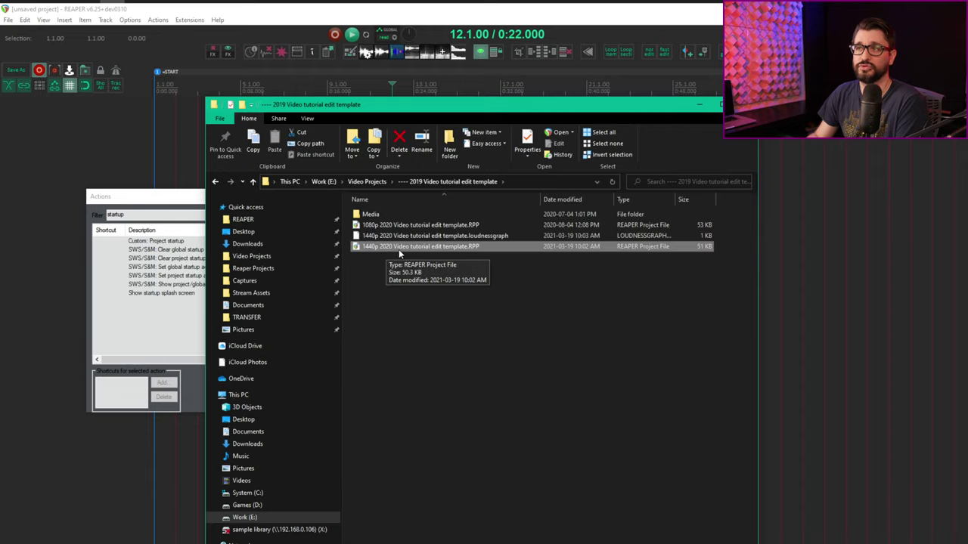
pyautogui.doubleClick(399, 249)
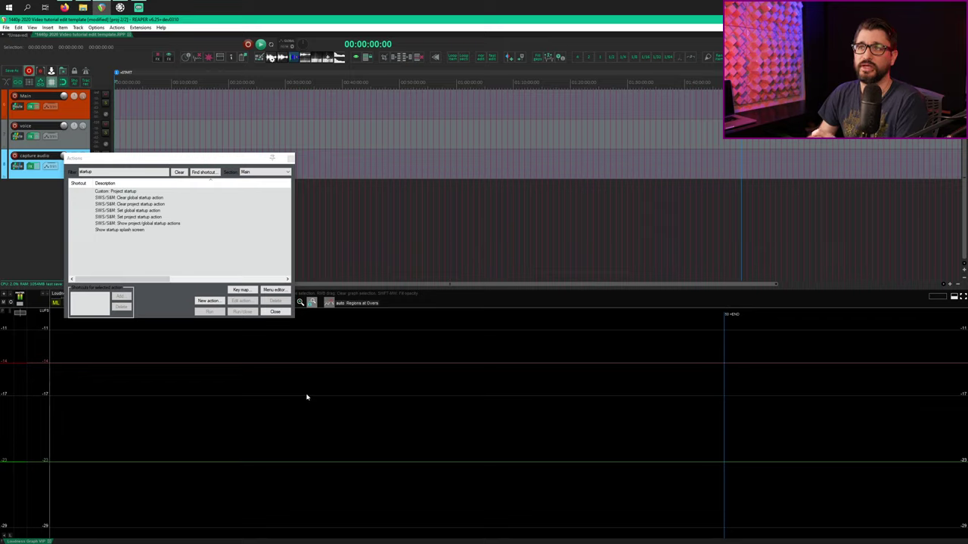
# Step: Run SWS/S&M: Show project/global startup actions for the loaded 1440p template
pyautogui.click(163, 225)
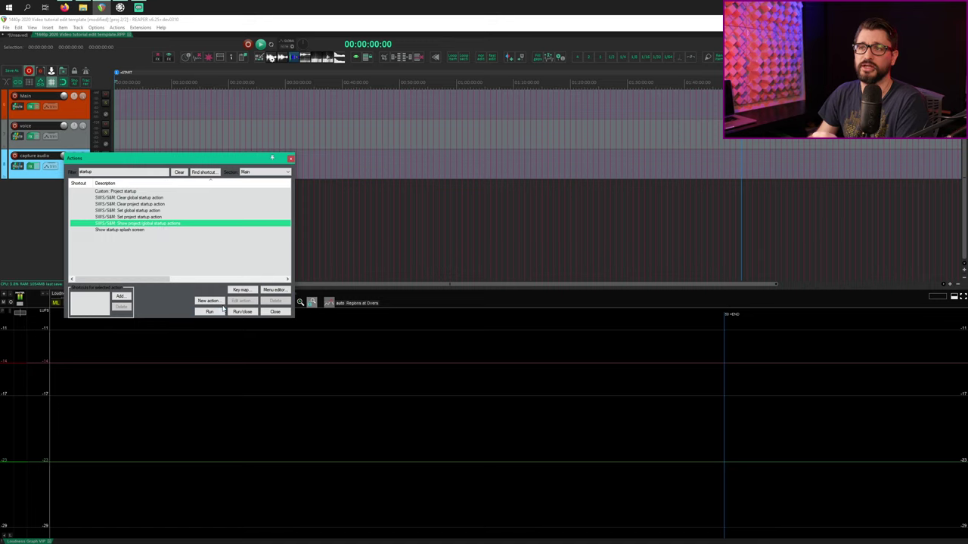
pyautogui.click(209, 311)
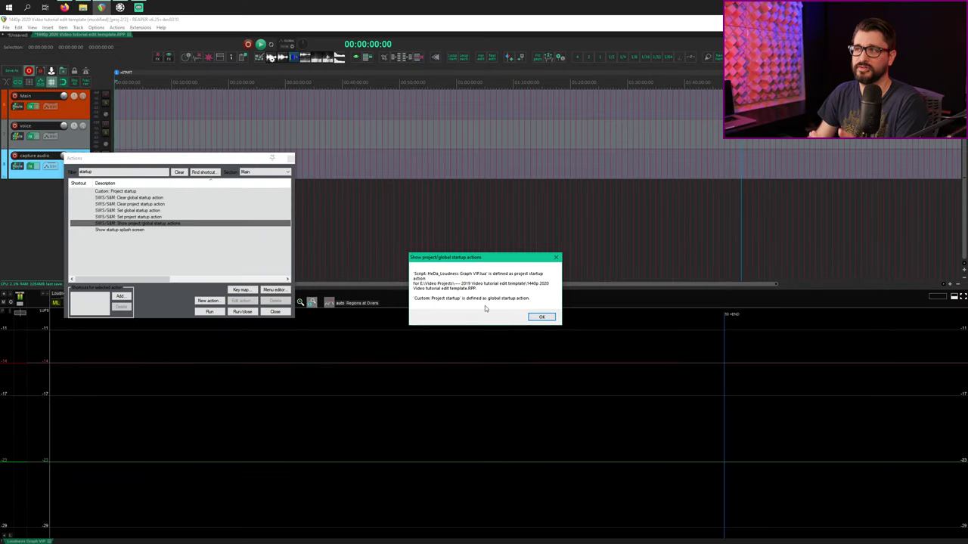
# Step: Dismiss the report showing HeDa_Loudness Graph VIP.lua as the project startup action
pyautogui.click(543, 319)
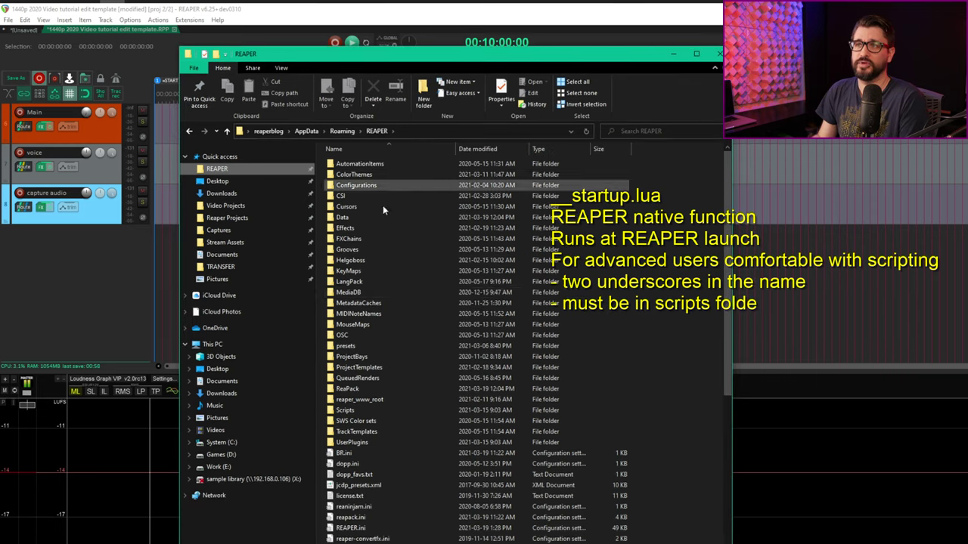
# Step: Open the REAPER Scripts folder, then search Windows for 'notepad' to launch Notepad++
pyautogui.doubleClick(376, 412)
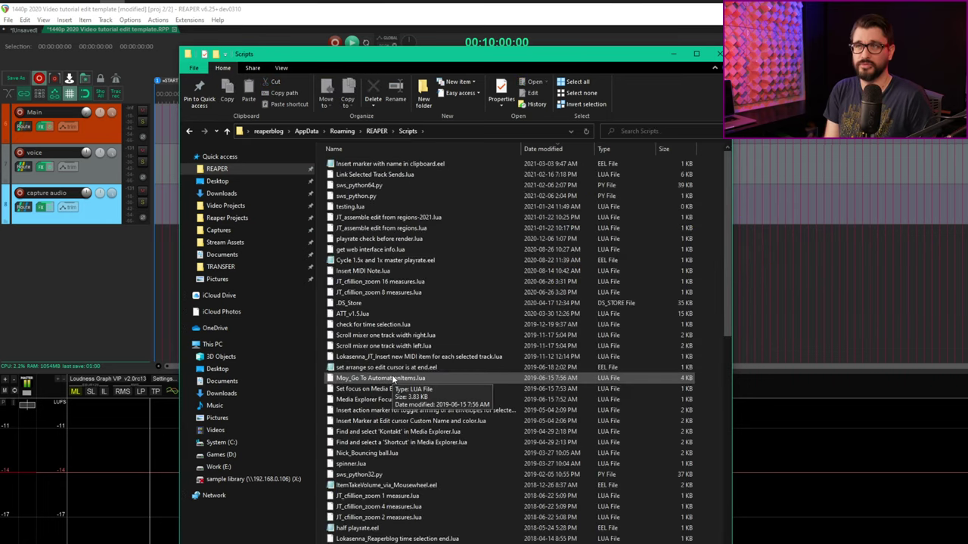
pyautogui.press('super')
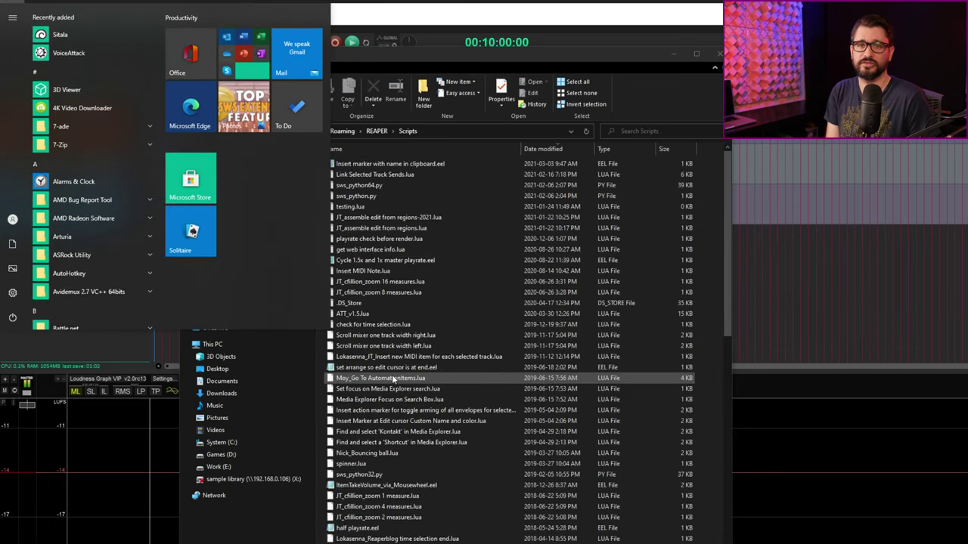
pyautogui.write('notepad')
pyautogui.press('Escape')
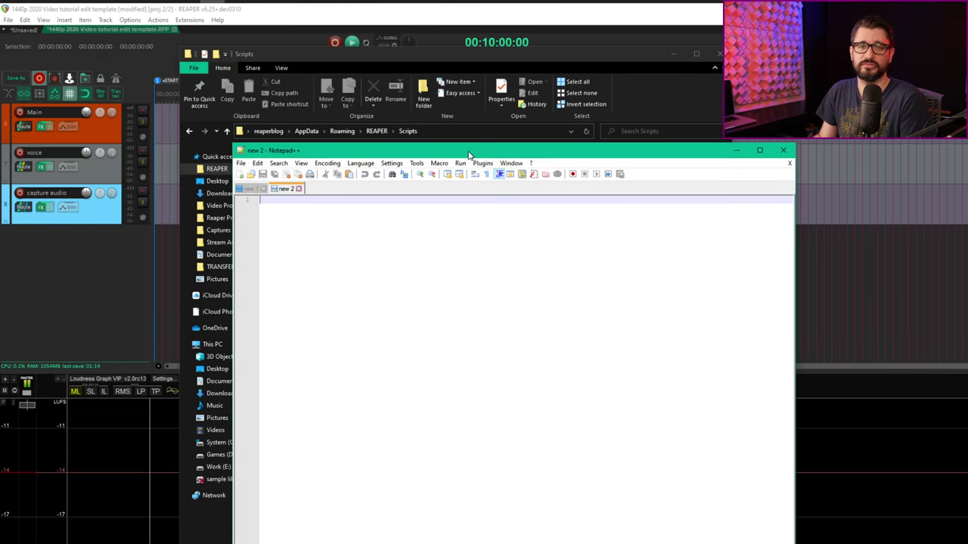
# Step: Add the reaper.Main_OnCommand(reaper.NamedCommandLookup(...), -1) line for Track Inspector VIP and start saving
pyautogui.moveTo(469, 155); pyautogui.dragTo(478, 152)
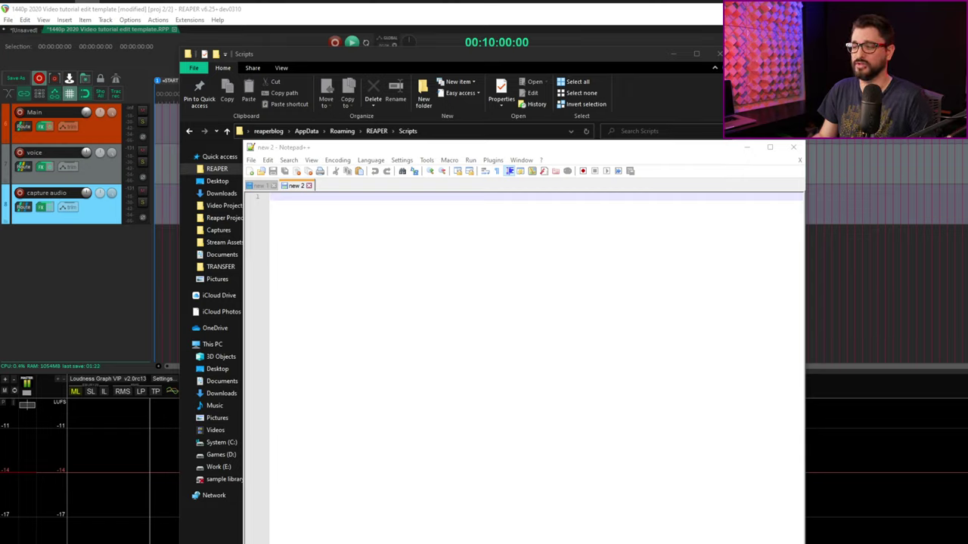
pyautogui.hotkey('alt', 'Tab')
pyautogui.write('reaper.Main_OnCommand(reaper.NamedCommandLookup("_RSe3ad1140dc733c3ccfe65a67ec53bfc634535821"), -1) --Run Track Inspector VIP')
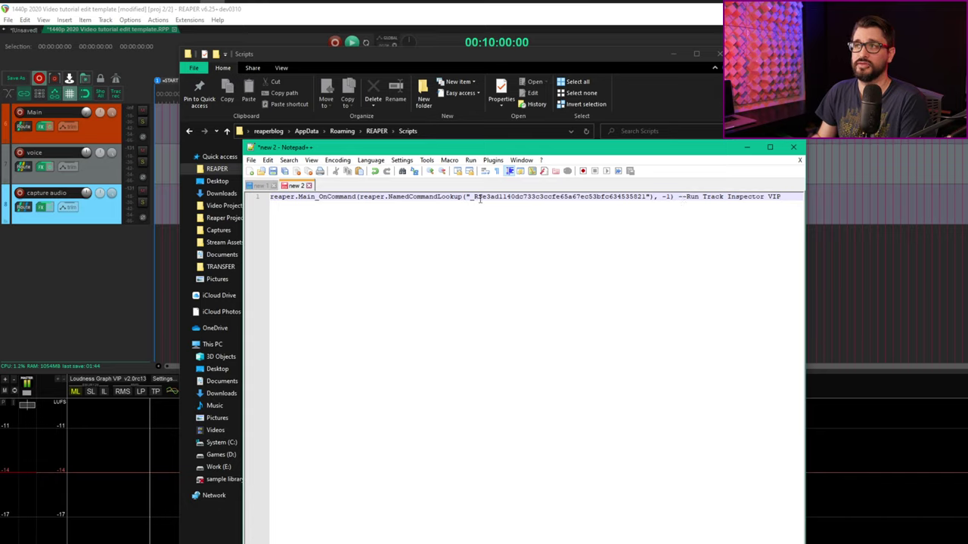
pyautogui.moveTo(473, 197); pyautogui.dragTo(647, 201)
pyautogui.click(644, 201)
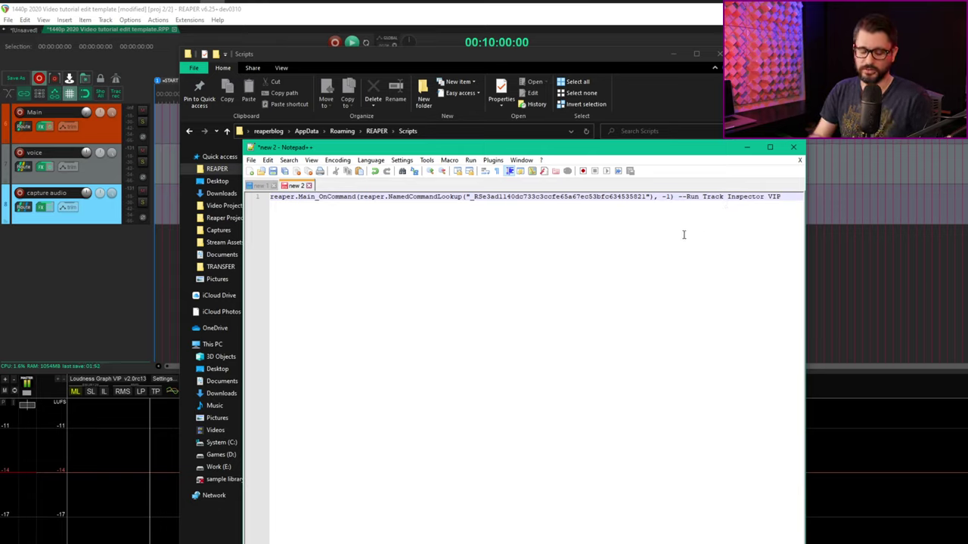
pyautogui.hotkey('ctrl', 's')
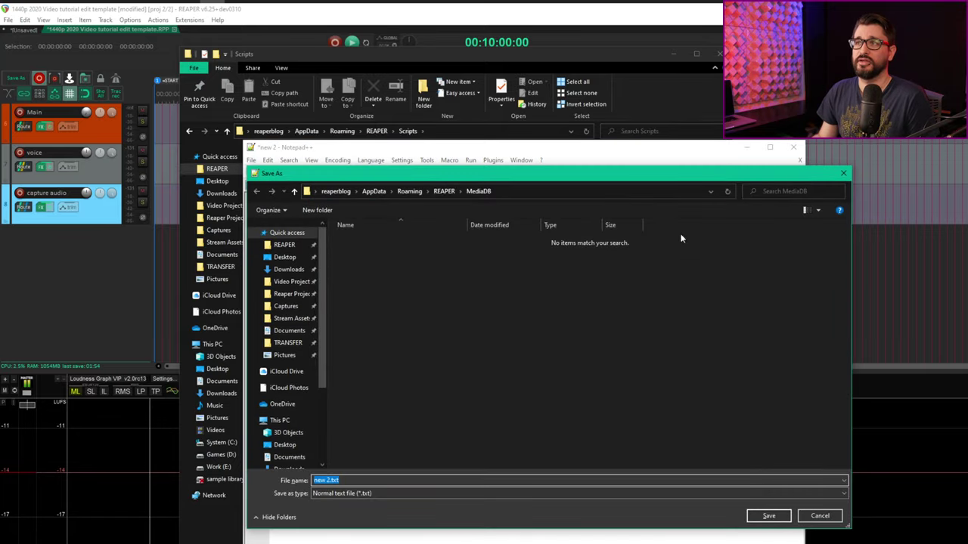
# Step: Save the script as __startup.lua (All types) in REAPER's Scripts folder, then return to REAPER
pyautogui.click(444, 192)
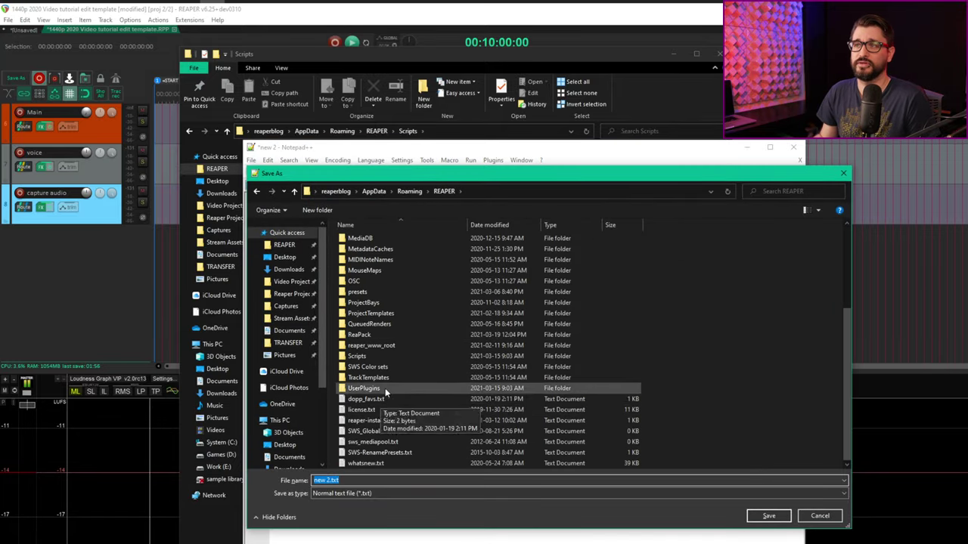
pyautogui.doubleClick(385, 356)
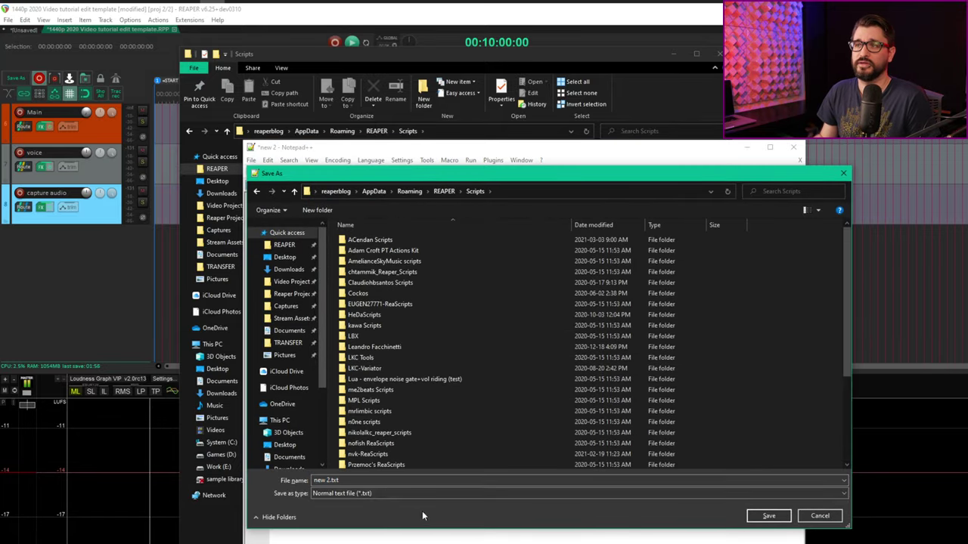
pyautogui.click(384, 495)
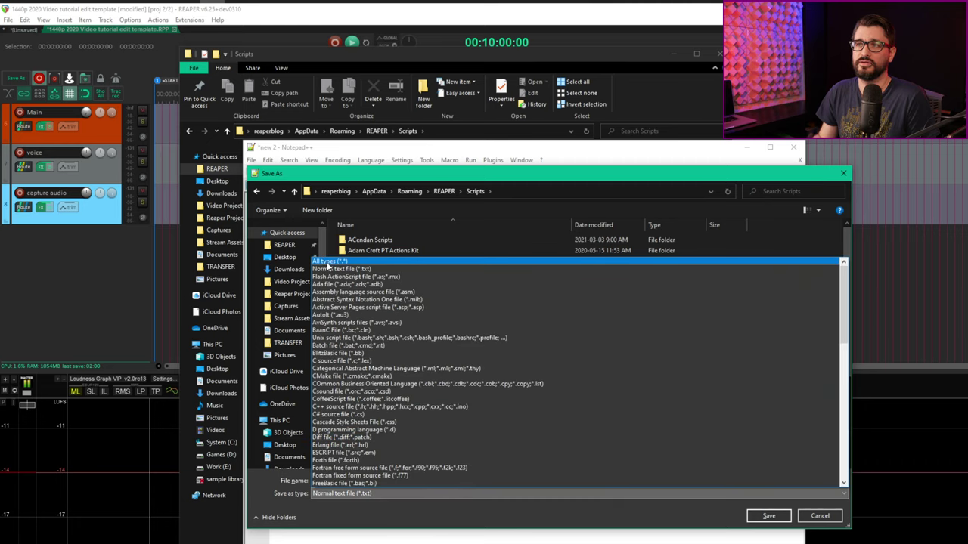
pyautogui.click(350, 264)
pyautogui.click(362, 479)
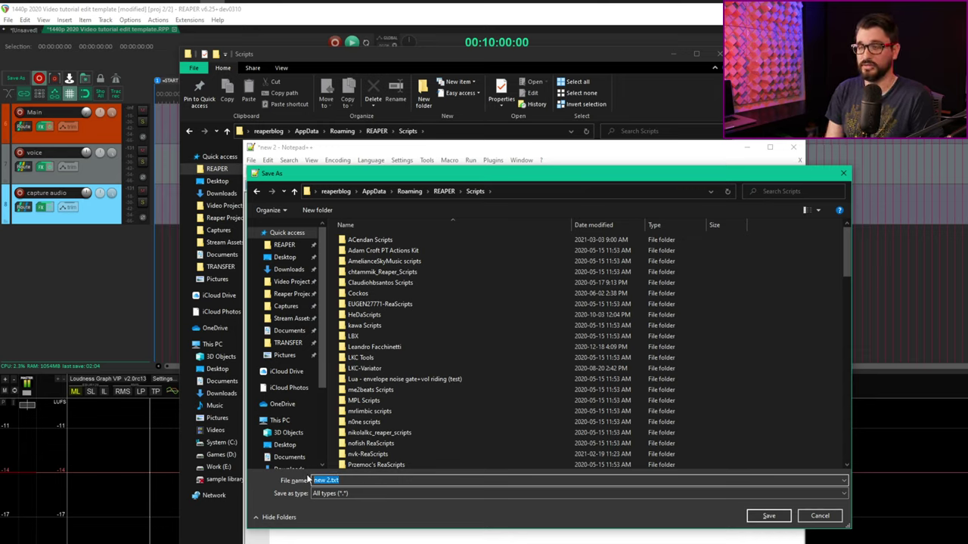
pyautogui.press('BackSpace')
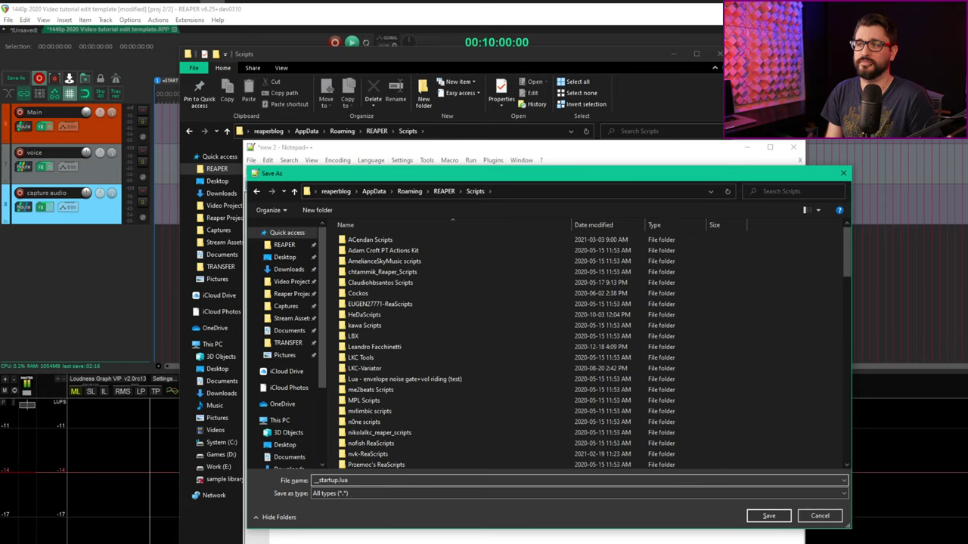
pyautogui.press('Return')
pyautogui.click(84, 277)
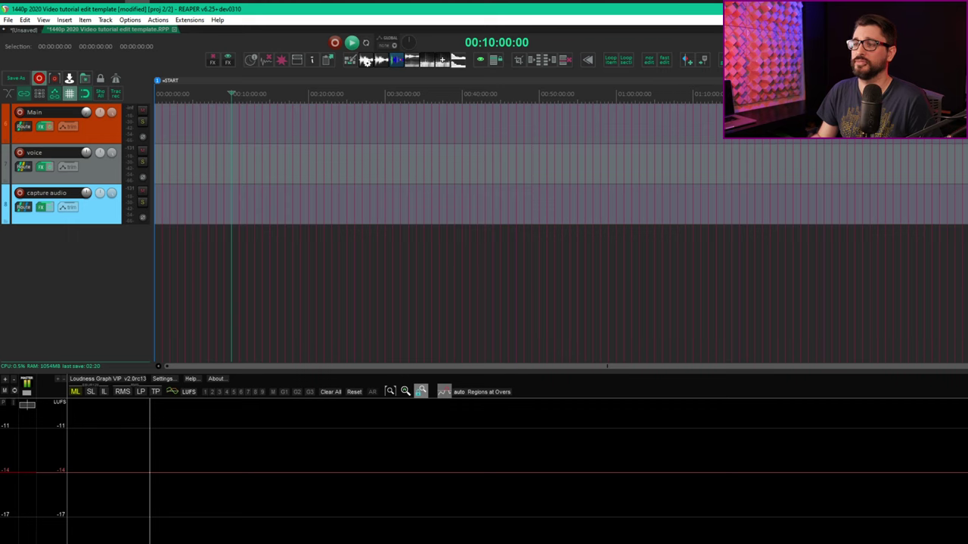
# Step: Restart REAPER without saving, then dock Track Inspector on the left and widen it
pyautogui.hotkey('ctrl', 'q')
pyautogui.click(460, 405)
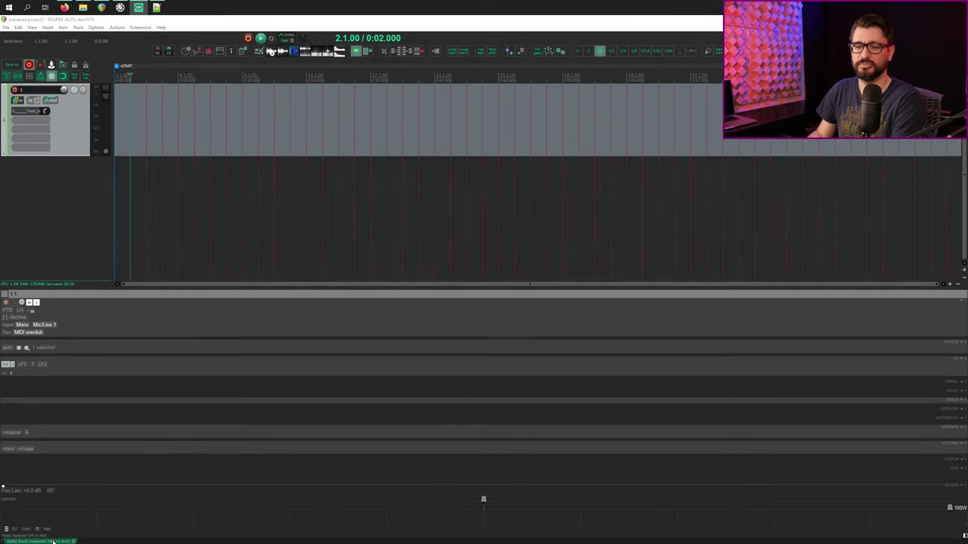
pyautogui.moveTo(32, 184); pyautogui.dragTo(65, 250)
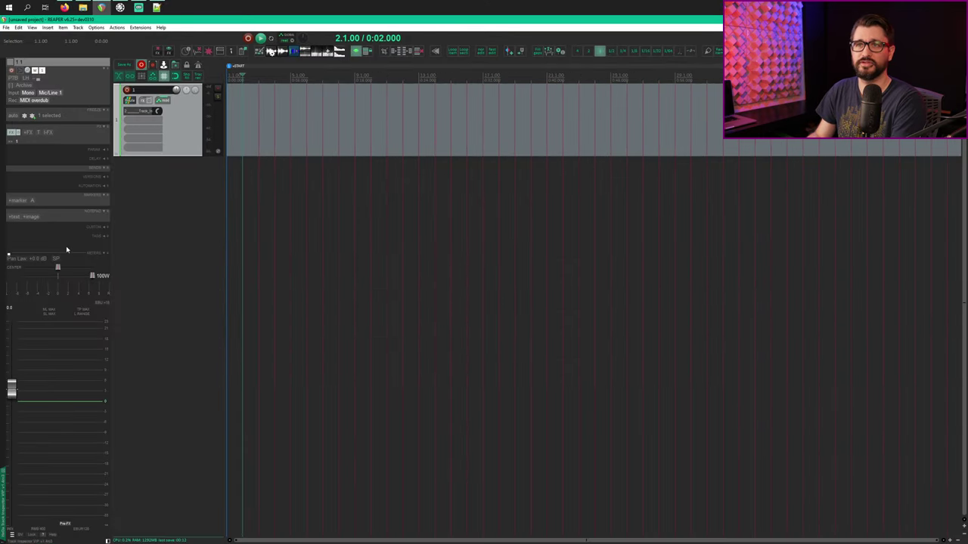
pyautogui.moveTo(112, 220); pyautogui.dragTo(155, 217)
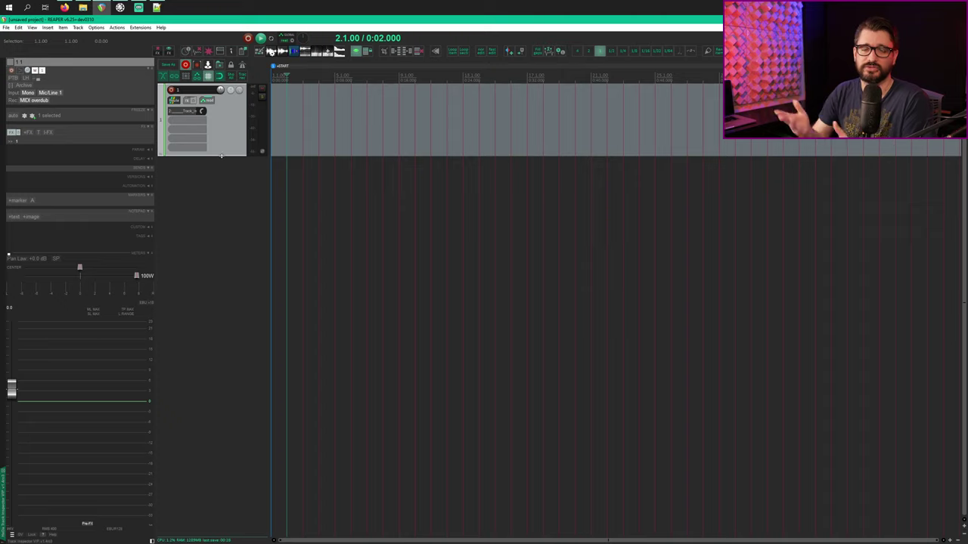
pyautogui.click(220, 187)
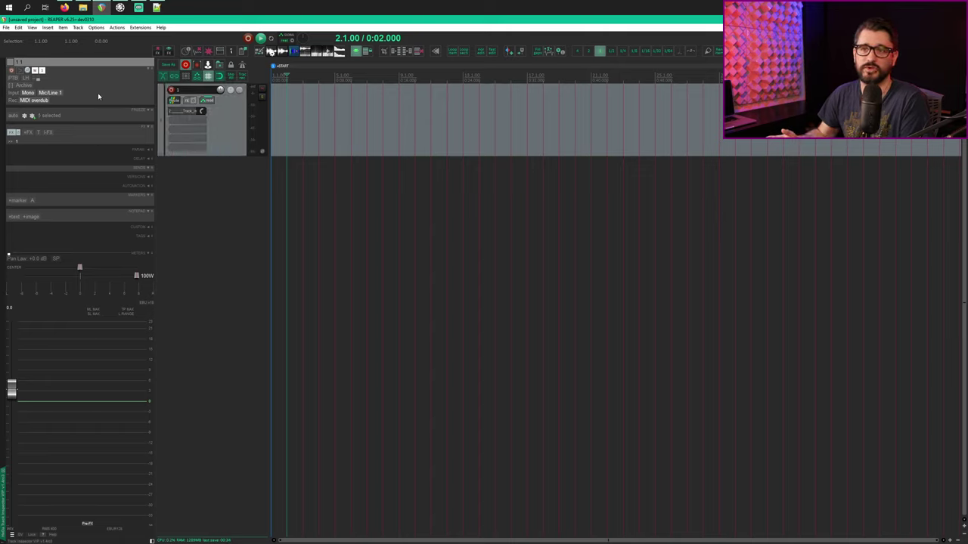
pyautogui.hotkey('alt', 'Tab')
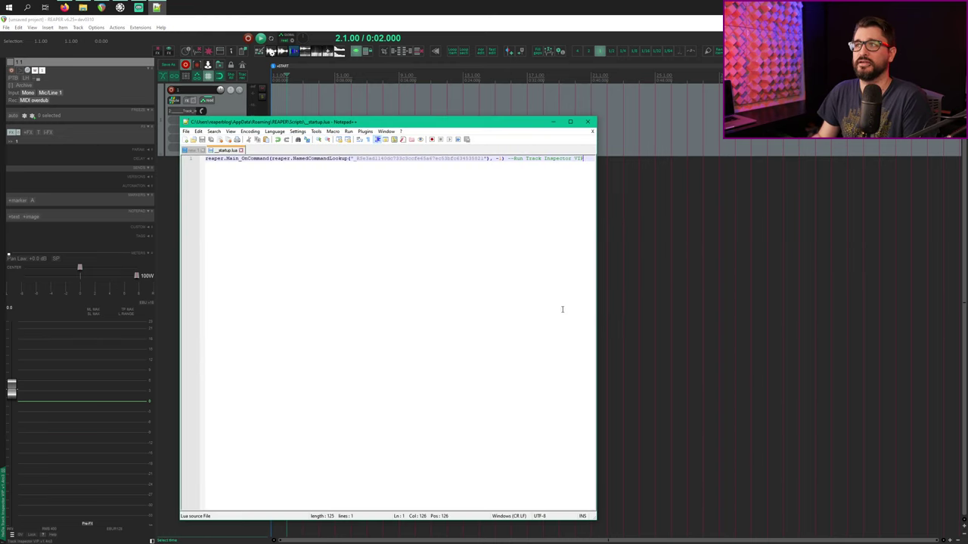
# Step: Paste the Main_OnCommand(command, flag) and NamedCommandLookup(command_name) signatures onto lines 3 and 5
pyautogui.press('Return')
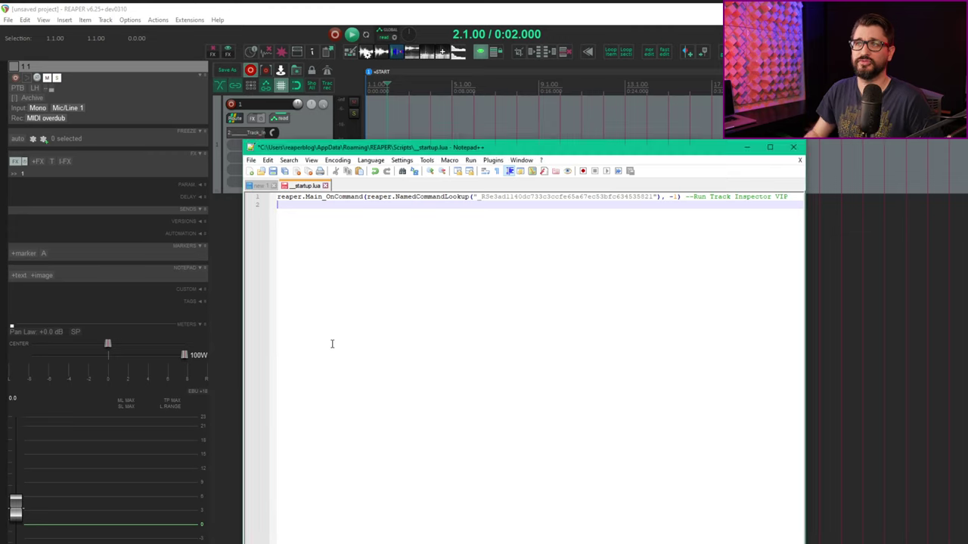
pyautogui.write('reaper.Main_OnCommand( command, flag )   reaper.NamedCommandLookup( command_name )')
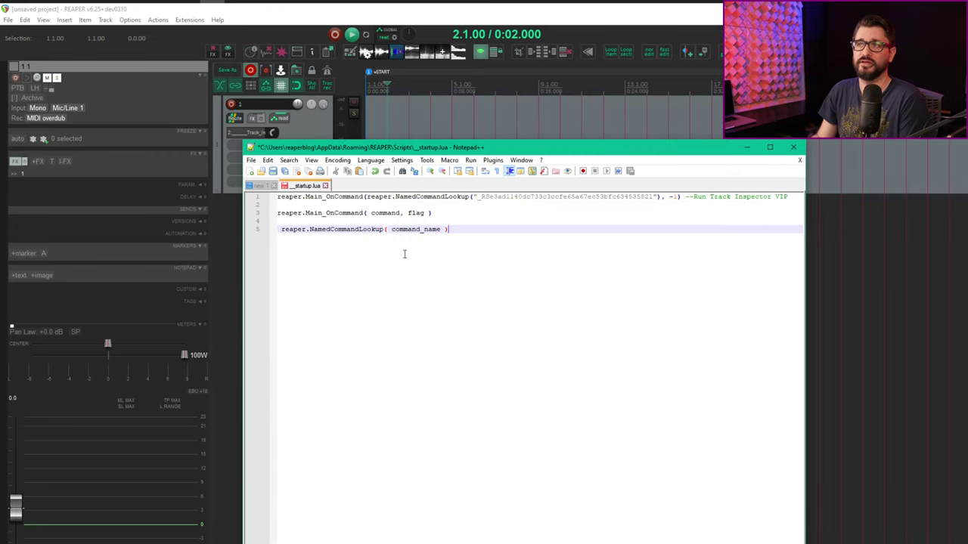
pyautogui.moveTo(371, 214); pyautogui.dragTo(426, 212)
pyautogui.click(399, 221)
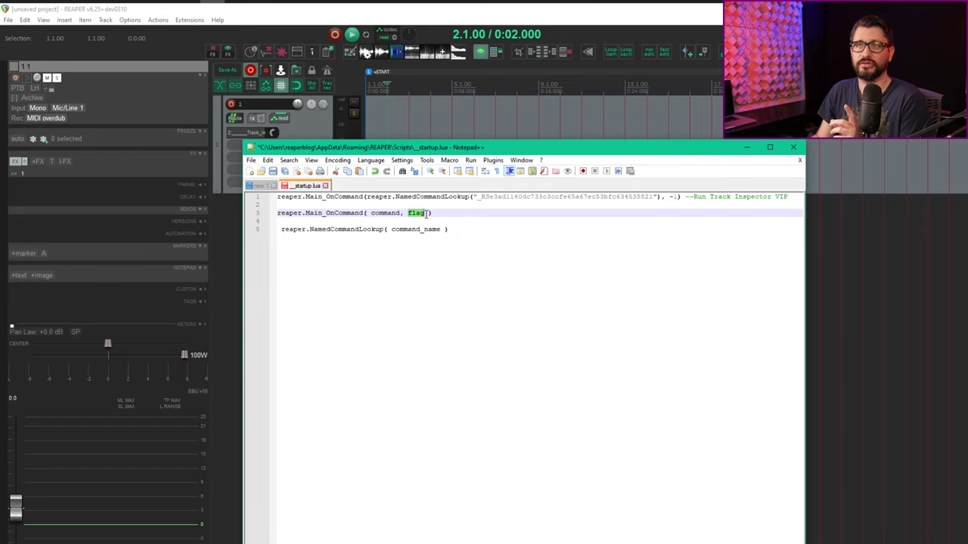
pyautogui.click(424, 260)
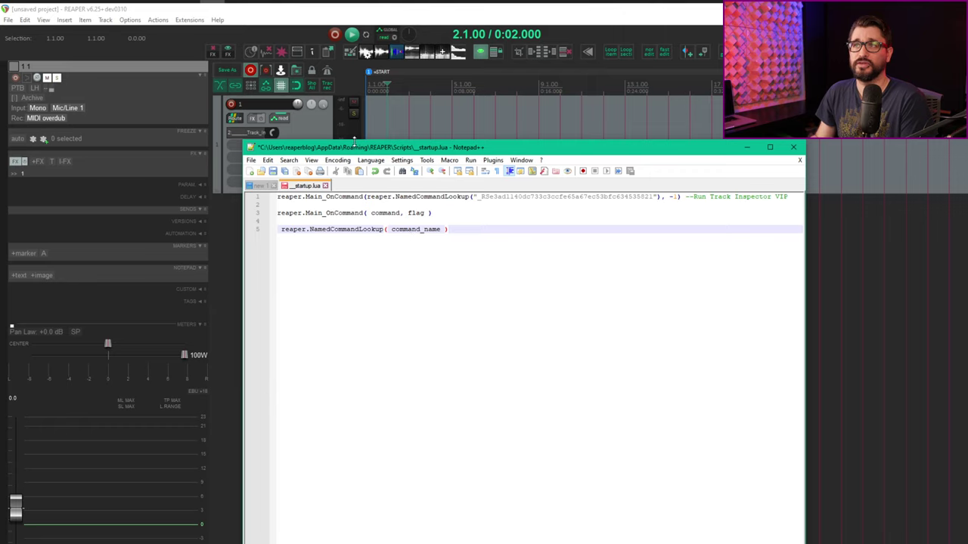
pyautogui.moveTo(360, 153); pyautogui.dragTo(531, 143)
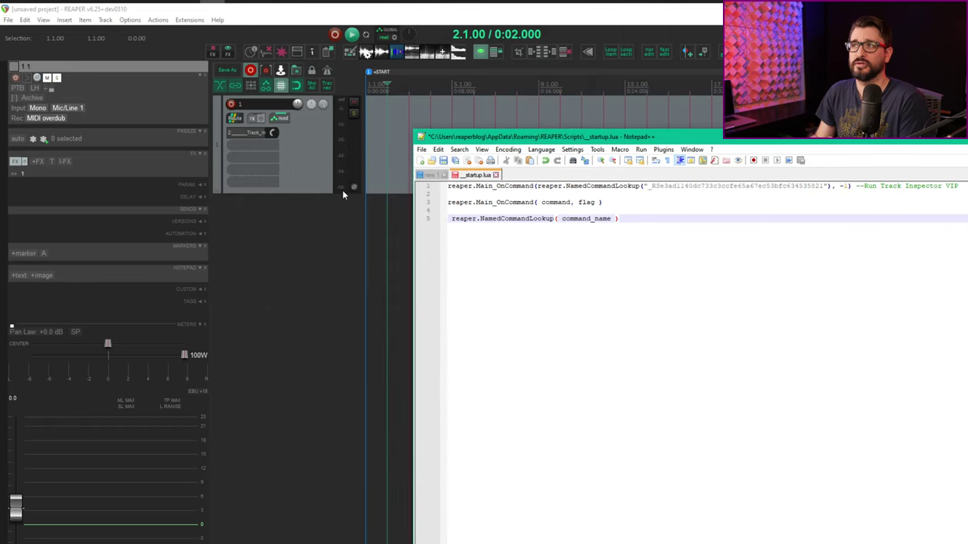
pyautogui.click(306, 166)
# Step: Compare Command IDs of #QUICK LOOP and Item: Duplicate items against the script's command parameter
pyautogui.hotkey('shift', '/')
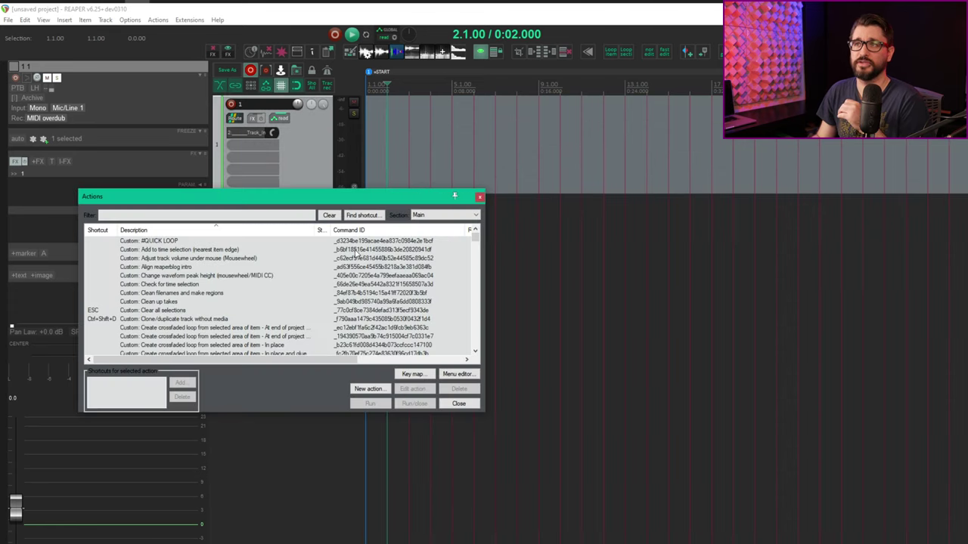
pyautogui.click(390, 242)
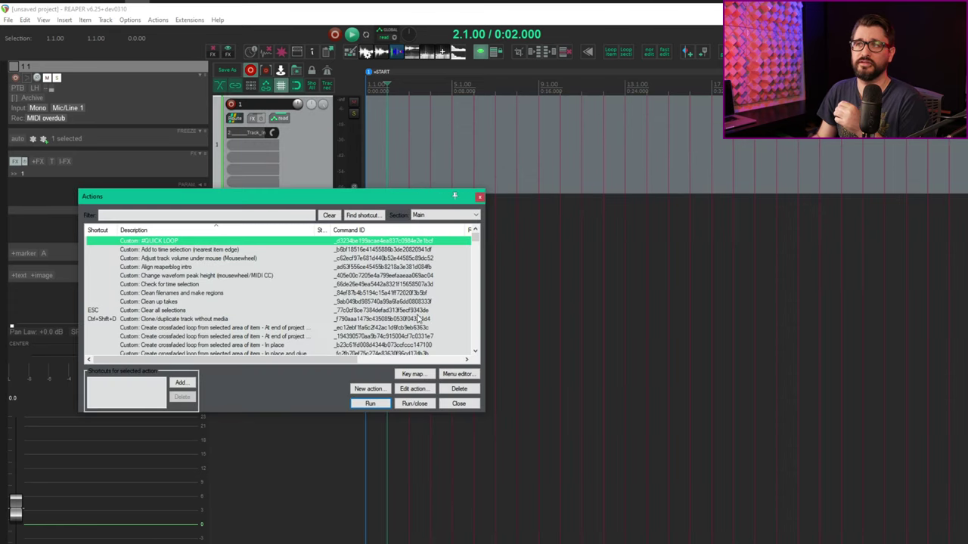
pyautogui.moveTo(476, 239); pyautogui.dragTo(474, 285)
pyautogui.click(362, 284)
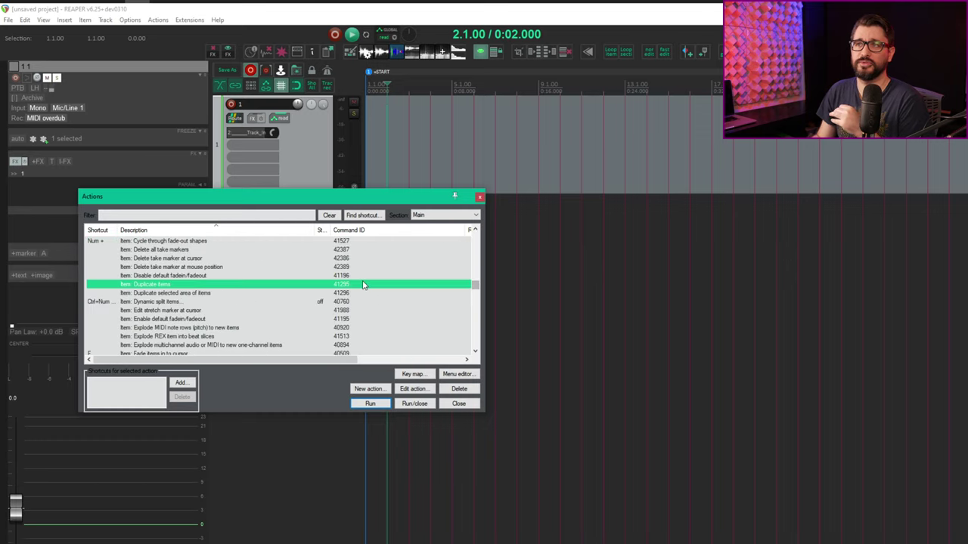
pyautogui.hotkey('alt', 'Tab')
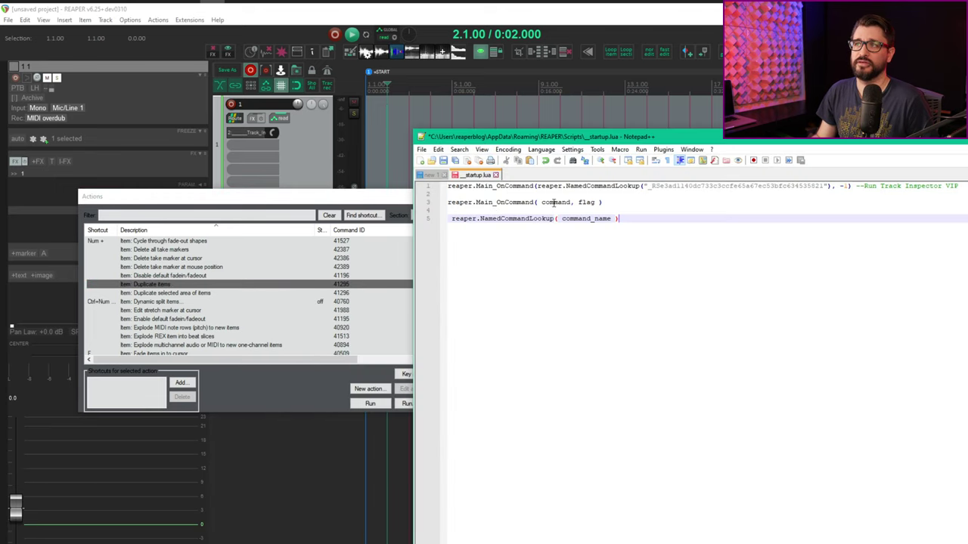
pyautogui.doubleClick(554, 203)
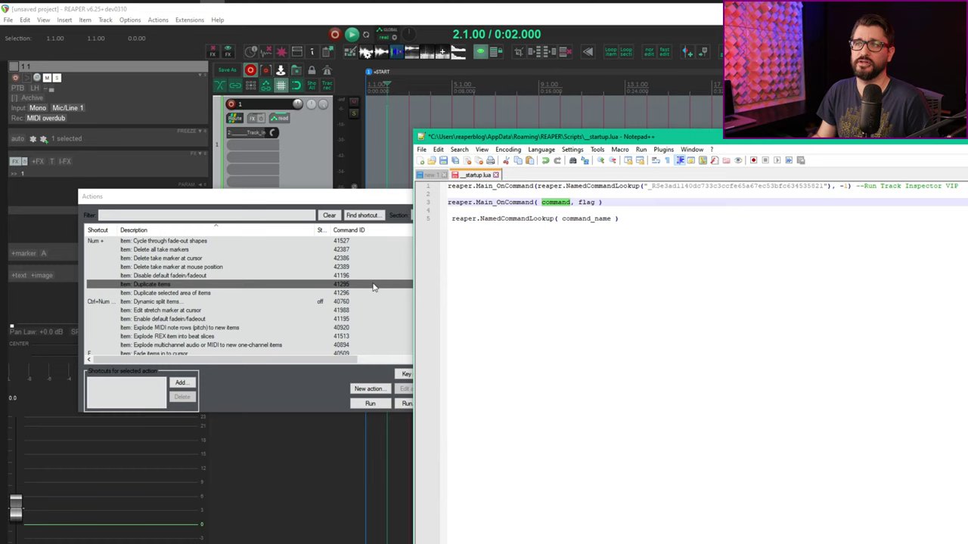
pyautogui.click(344, 285)
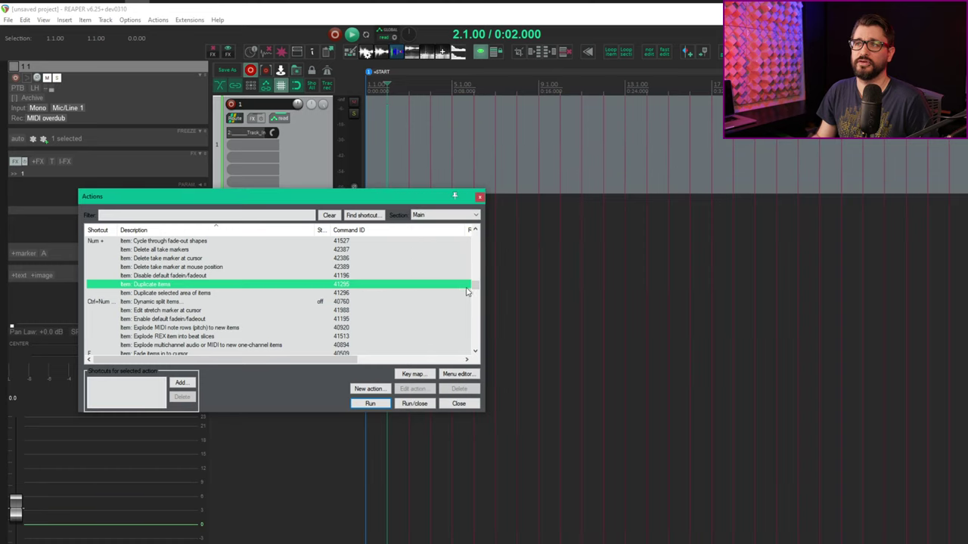
pyautogui.moveTo(470, 289); pyautogui.dragTo(474, 276)
pyautogui.rightClick(390, 251)
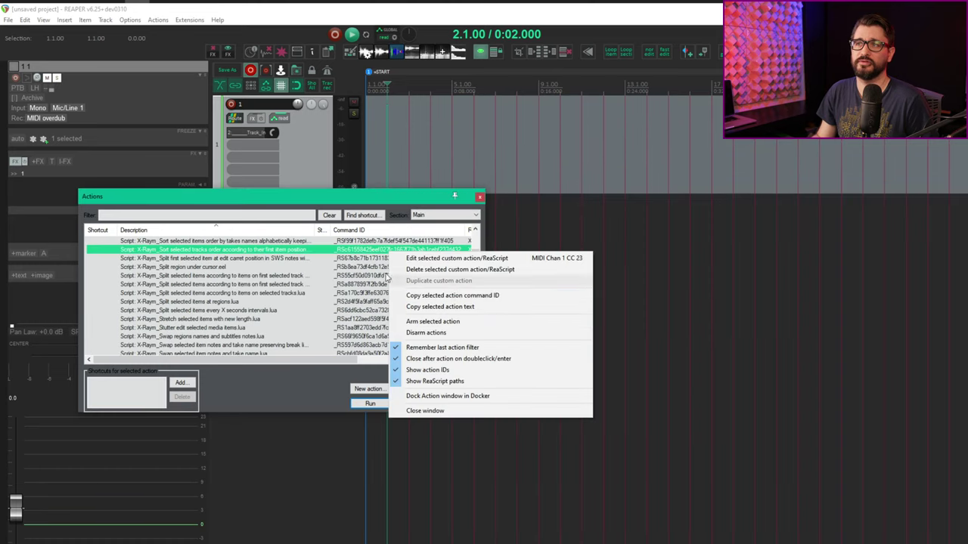
pyautogui.click(452, 294)
pyautogui.hotkey('alt', 'Tab')
pyautogui.click(612, 262)
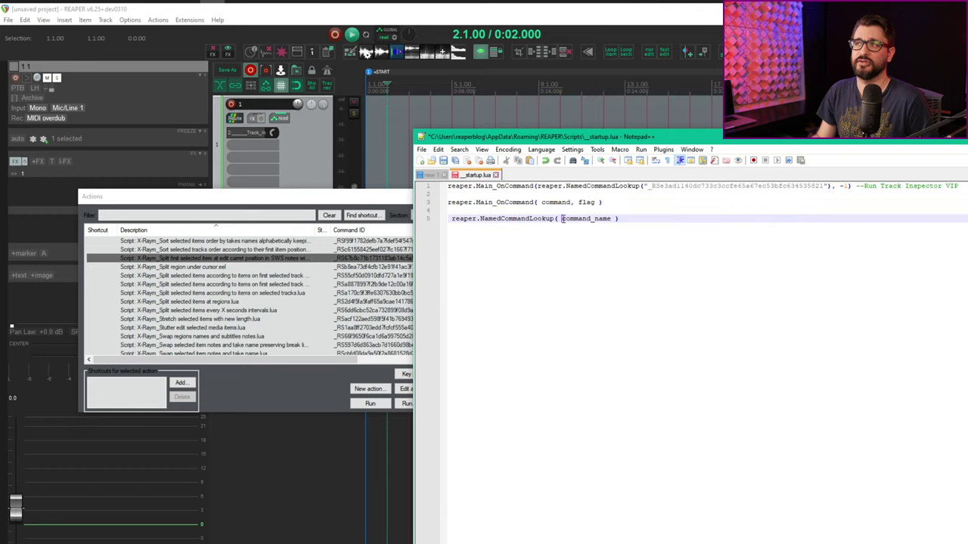
# Step: Compare the command_name parameter with the Load track template 06 action's command ID
pyautogui.moveTo(561, 218); pyautogui.dragTo(611, 219)
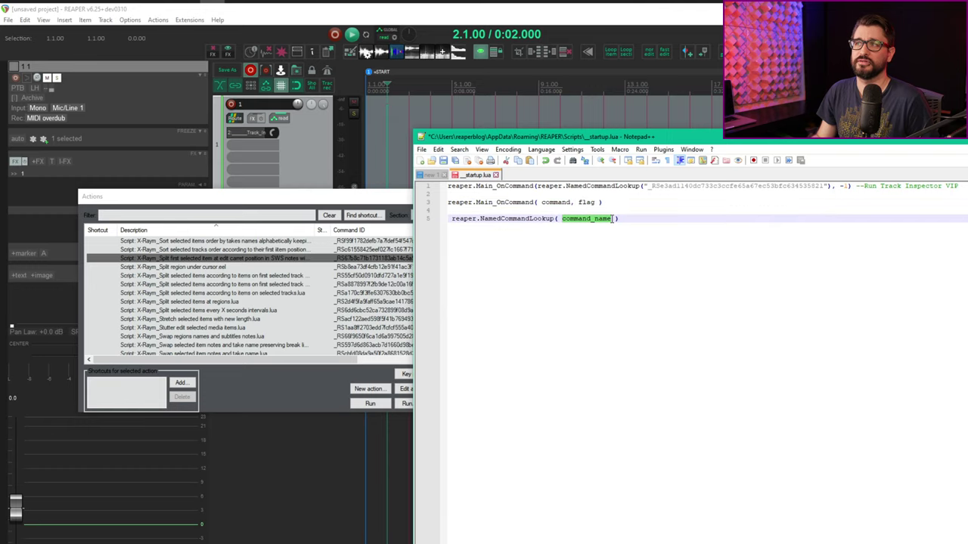
pyautogui.click(301, 289)
pyautogui.moveTo(476, 255); pyautogui.dragTo(481, 340)
pyautogui.click(426, 302)
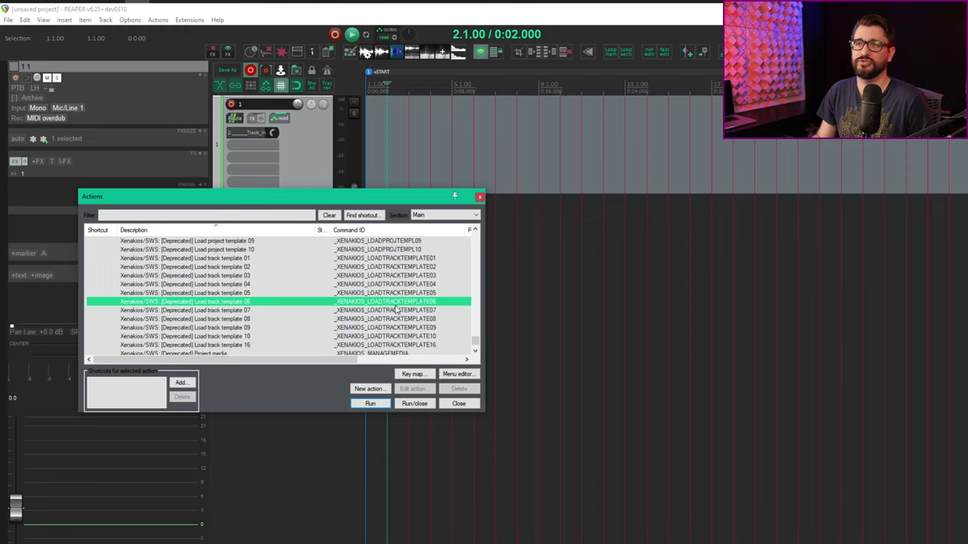
pyautogui.scroll(-4, 408, 291)
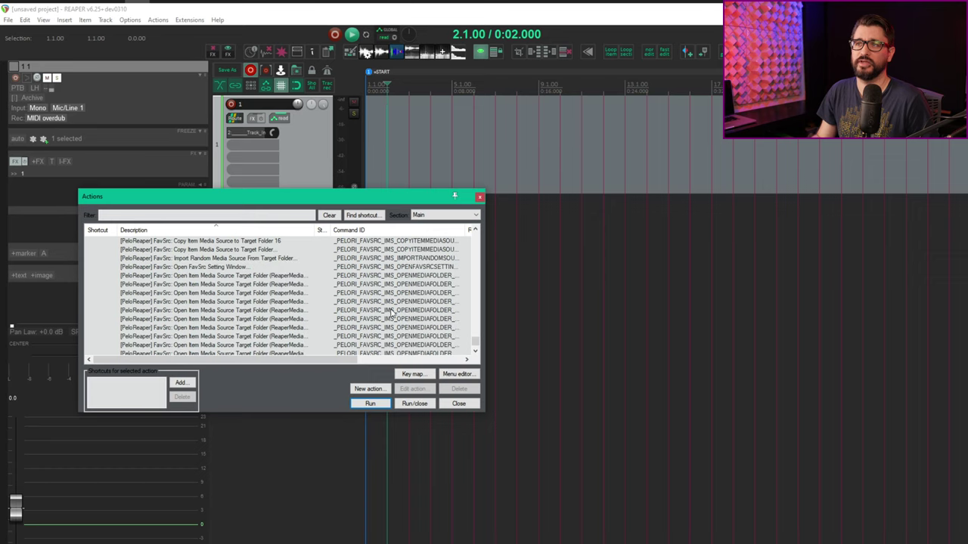
pyautogui.hotkey('alt', 'Tab')
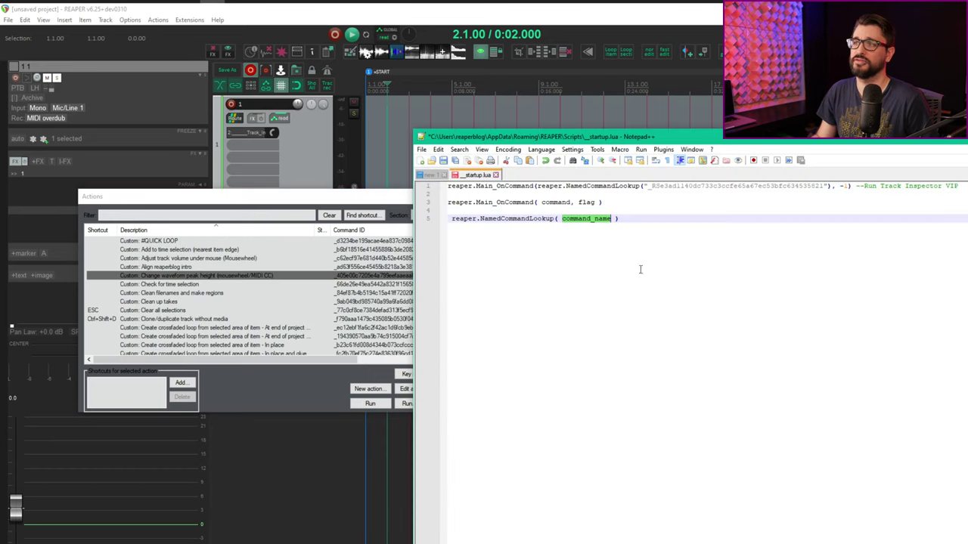
pyautogui.click(520, 220)
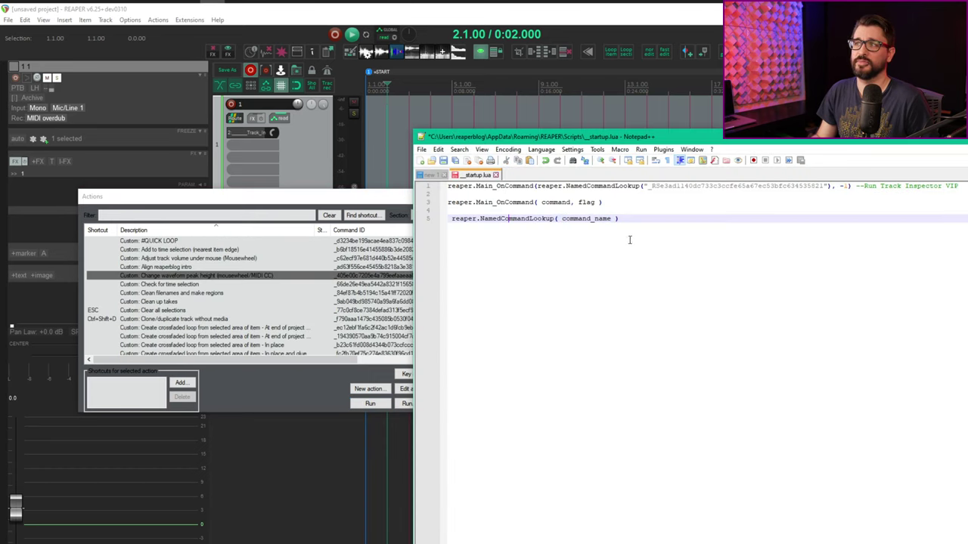
# Step: Start a '--' comment after the NamedCommandLookup call on line 5
pyautogui.moveTo(855, 187); pyautogui.dragTo(866, 187)
pyautogui.hotkey('ctrl', 'c')
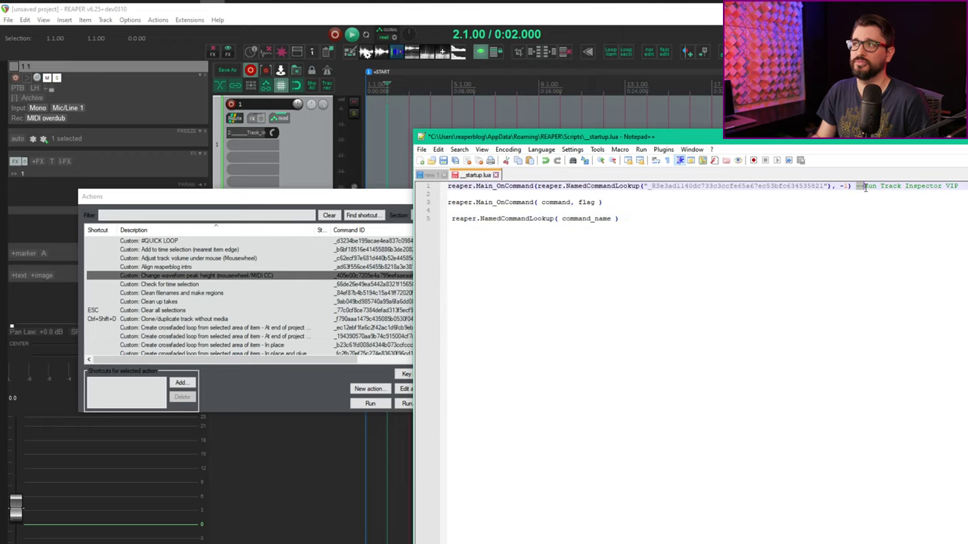
pyautogui.click(670, 218)
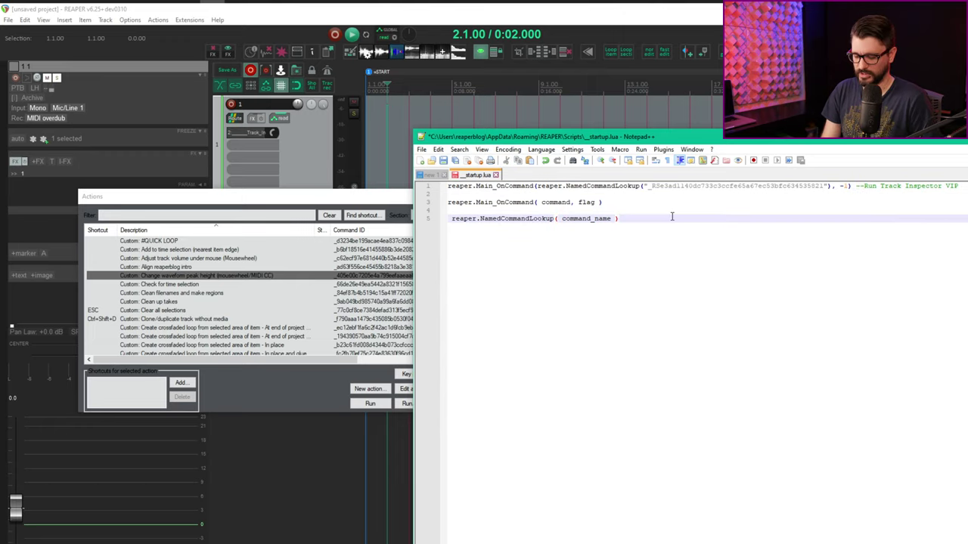
pyautogui.hotkey('ctrl', 'v')
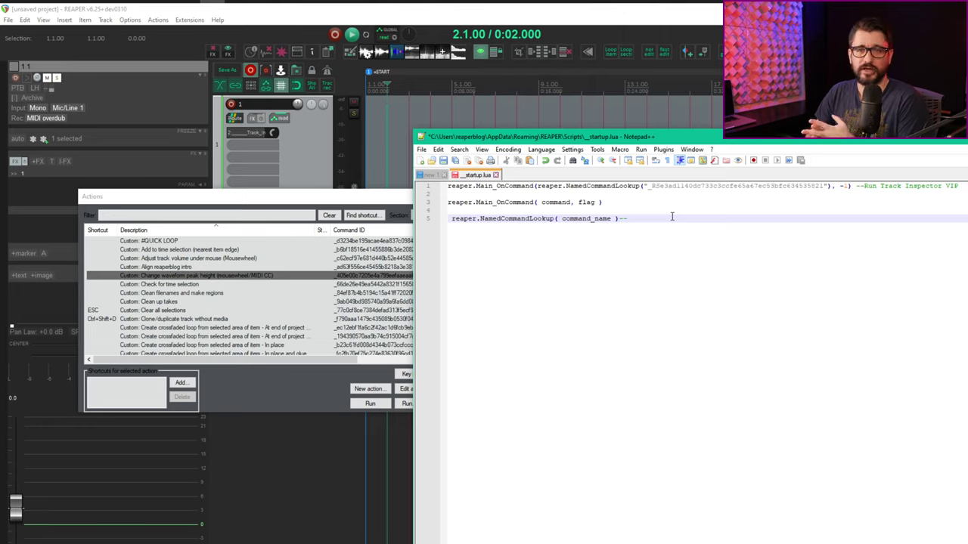